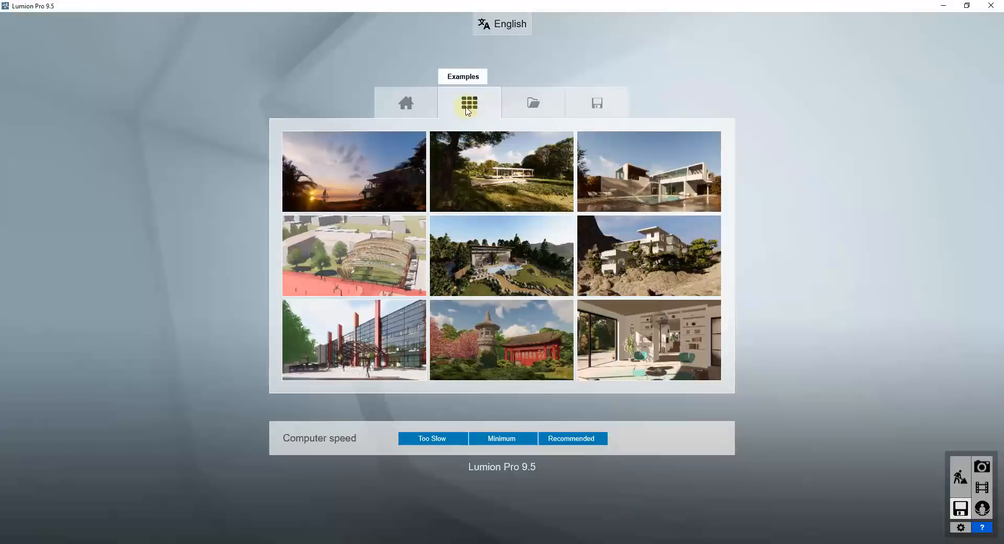
# Open the beach house sunset example scene and switch to Photo mode
pyautogui.click(369, 184)
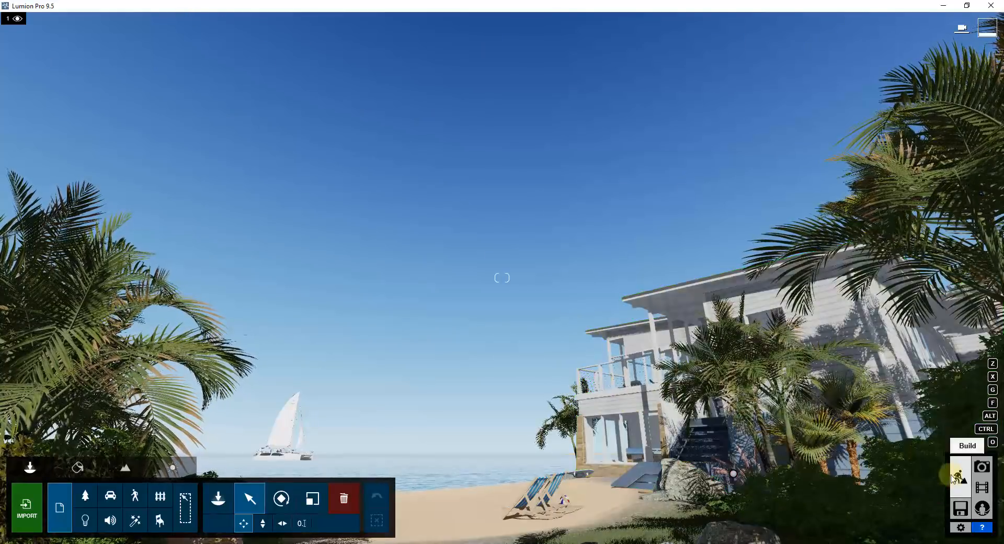
pyautogui.click(982, 465)
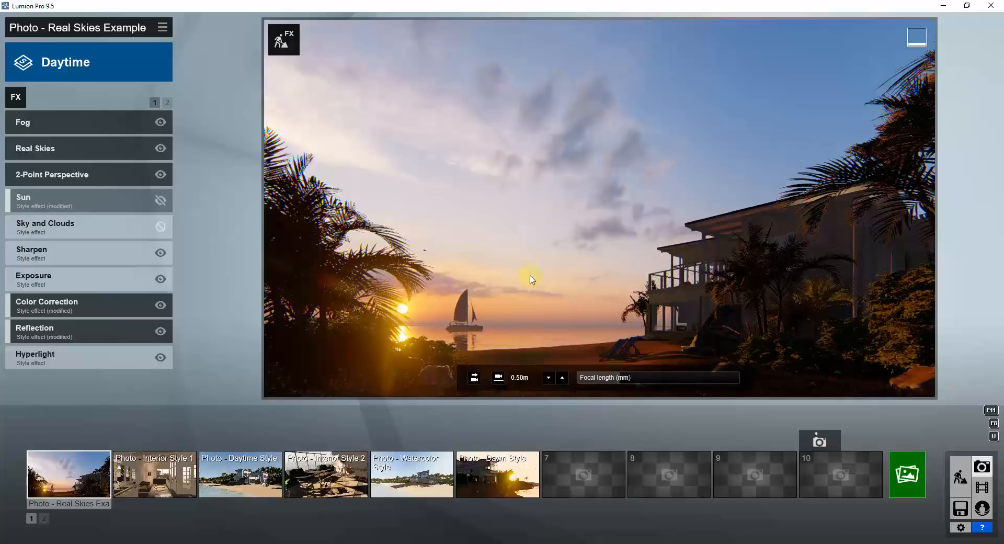
# Increase the Real Skies effect's heading slightly in the Real Skies Example photo
pyautogui.moveTo(549, 285); pyautogui.dragTo(628, 242, button='right')
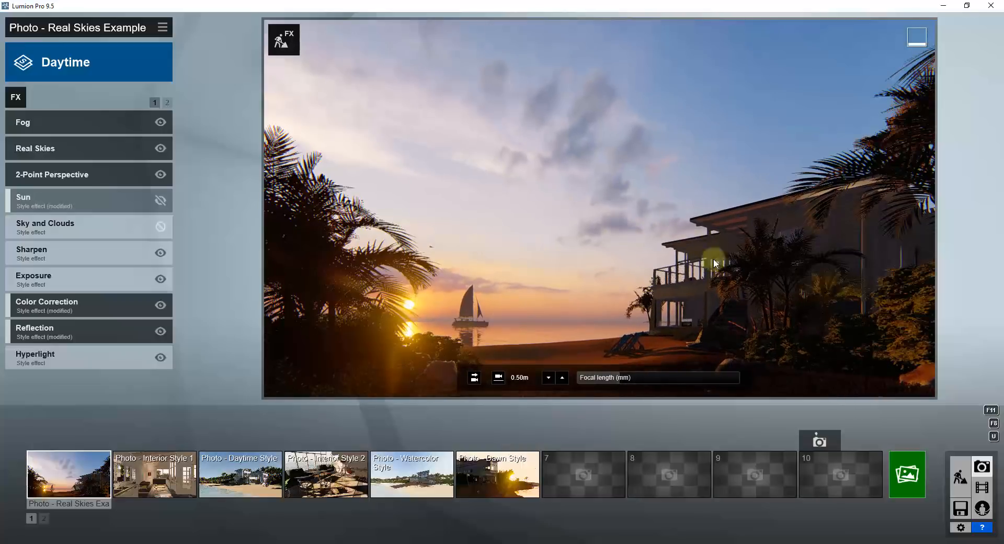
pyautogui.moveTo(633, 174); pyautogui.dragTo(636, 153, button='right')
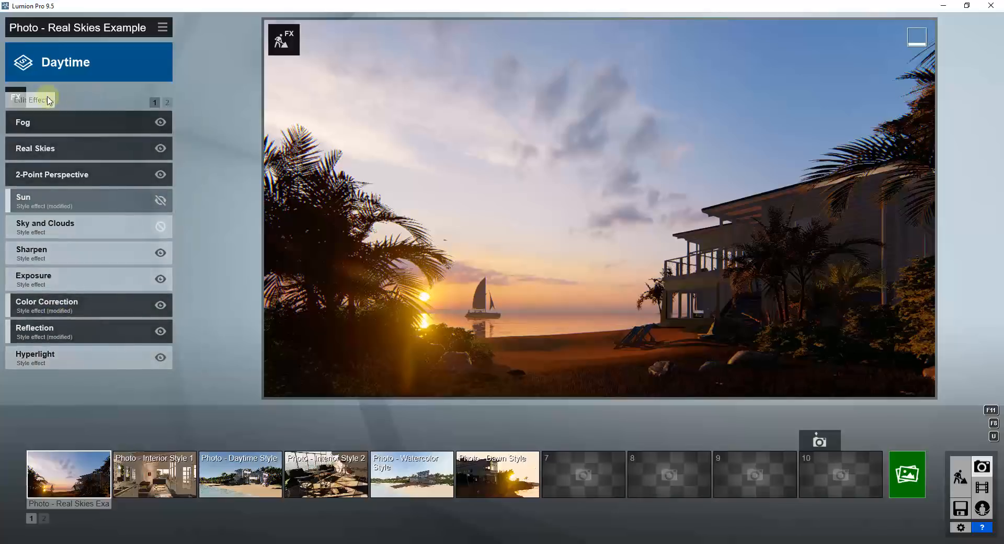
pyautogui.click(58, 148)
pyautogui.moveTo(161, 184)
pyautogui.mouseDown()
pyautogui.moveTo(151, 184)
pyautogui.moveTo(165, 183)
pyautogui.mouseUp()
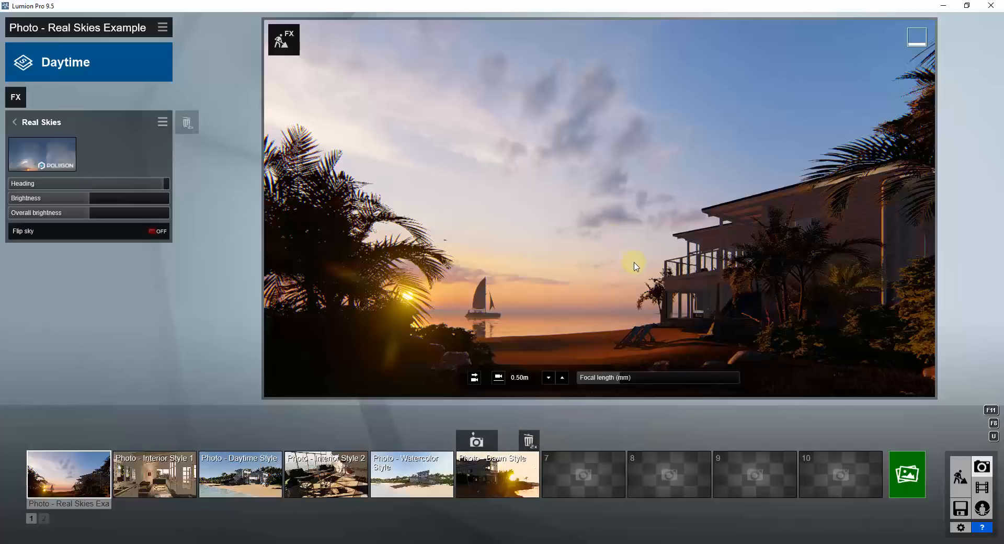
# Look through the stored photos from Interior Style 1 to Dawn Style and return to the Real Skies Example
pyautogui.click(154, 473)
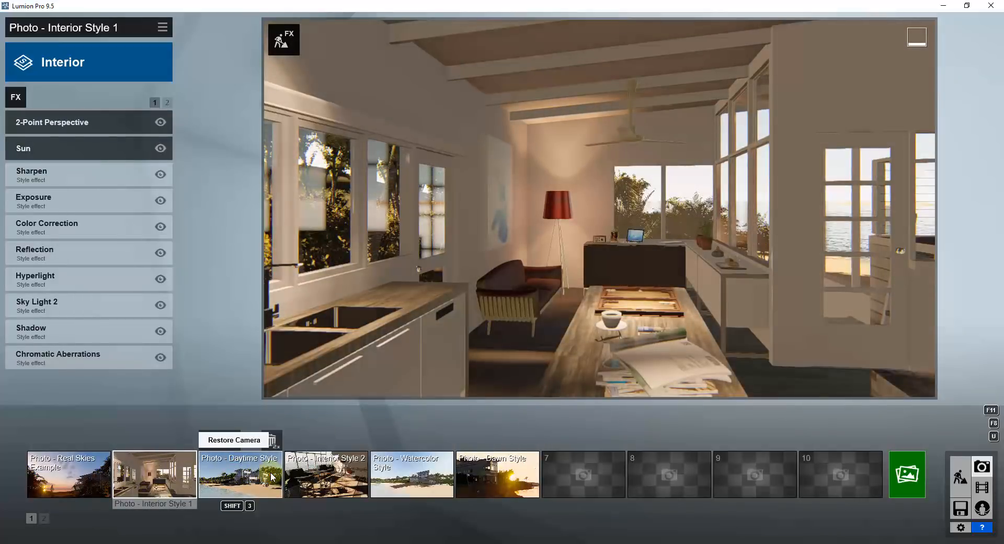
pyautogui.click(272, 476)
pyautogui.click(335, 473)
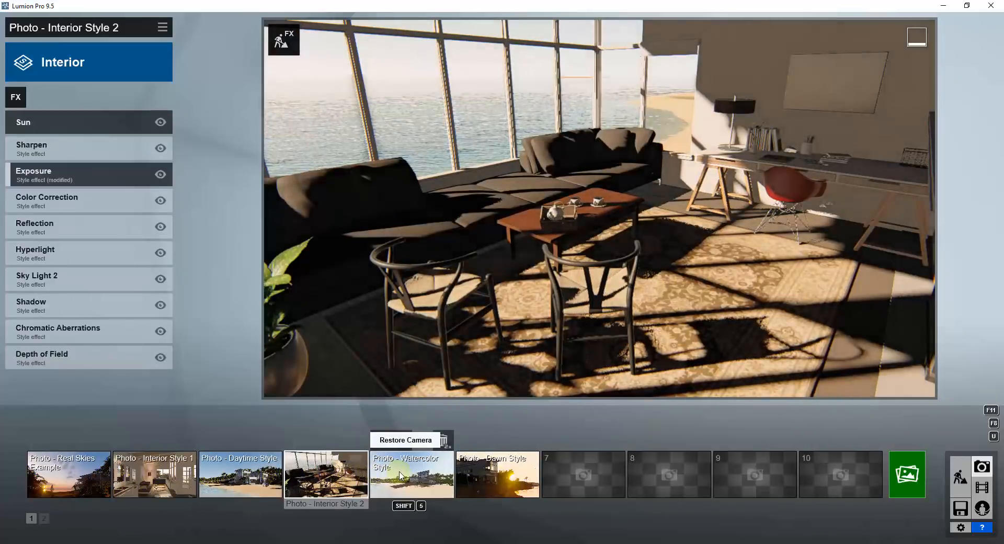
pyautogui.click(404, 474)
pyautogui.click(479, 471)
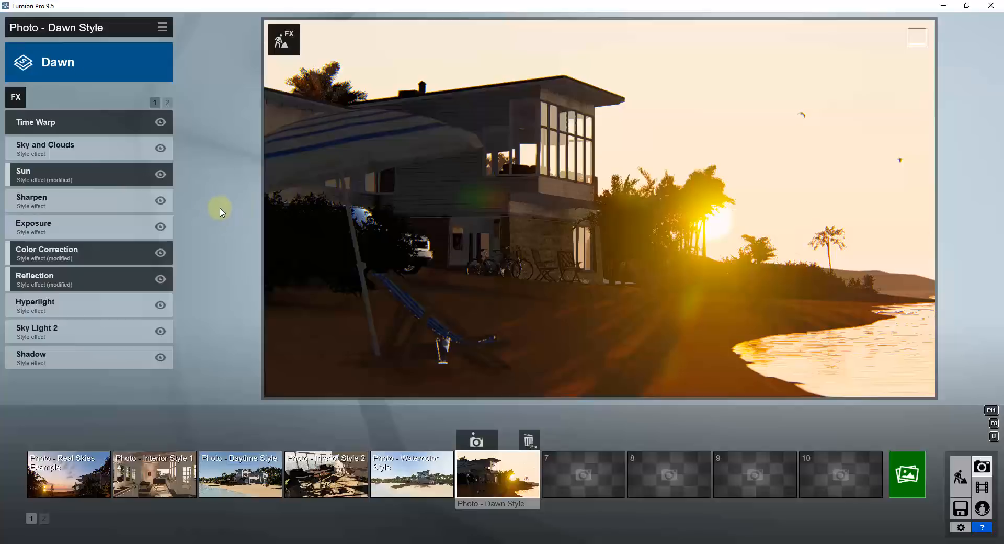
pyautogui.click(68, 473)
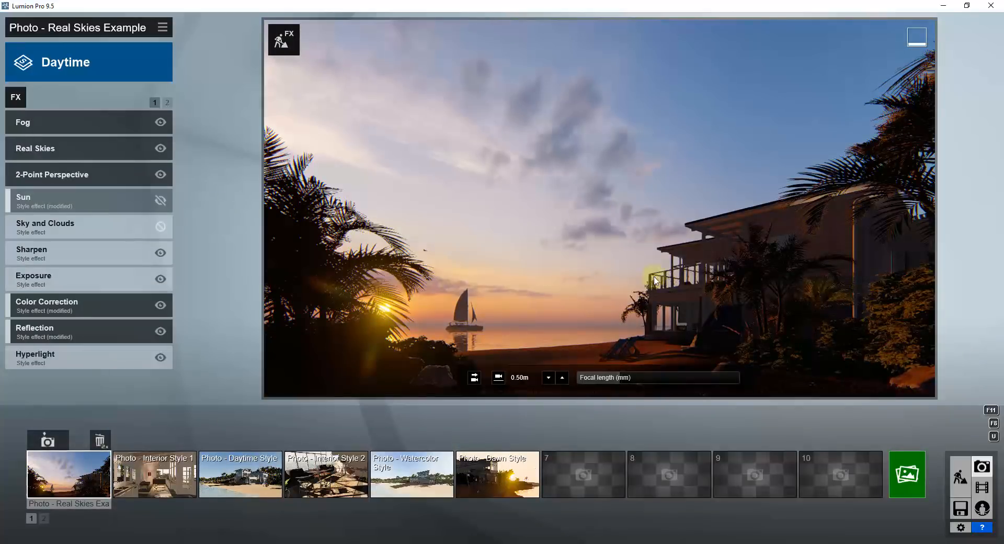
# Review the effects applied to the Interior Style 1, Daytime Style and Interior Style 2 photos, ending at the Real Skies Example
pyautogui.moveTo(582, 474)
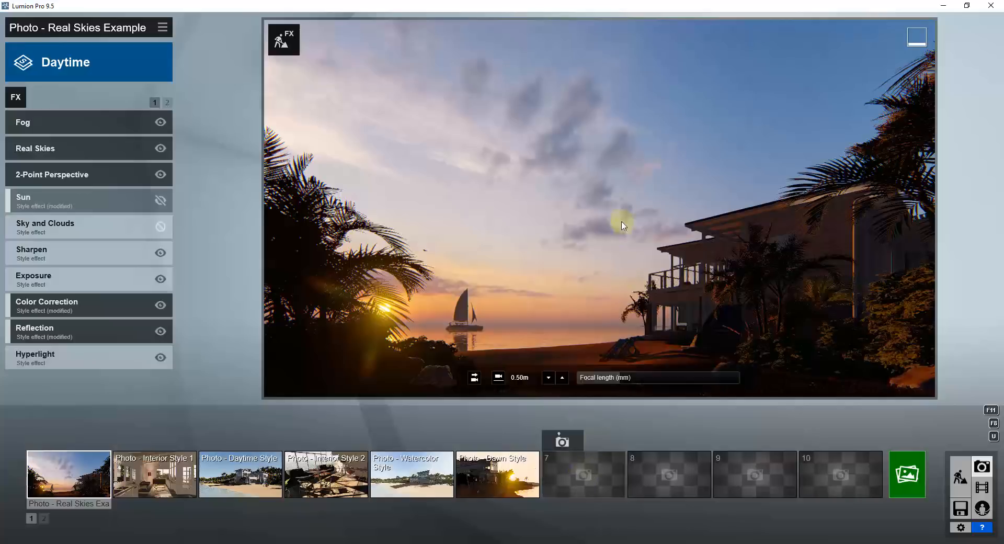
pyautogui.click(176, 473)
pyautogui.moveTo(67, 475)
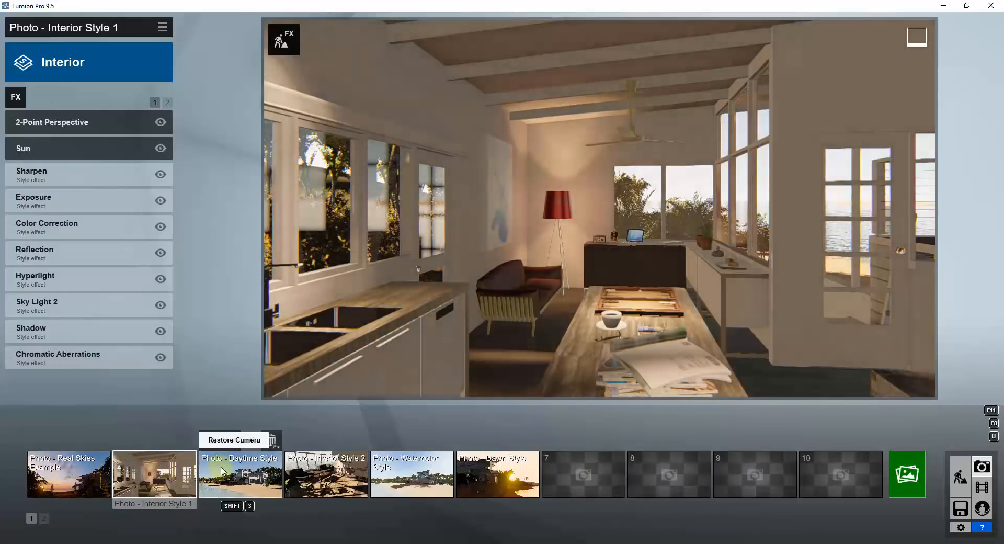
pyautogui.click(236, 467)
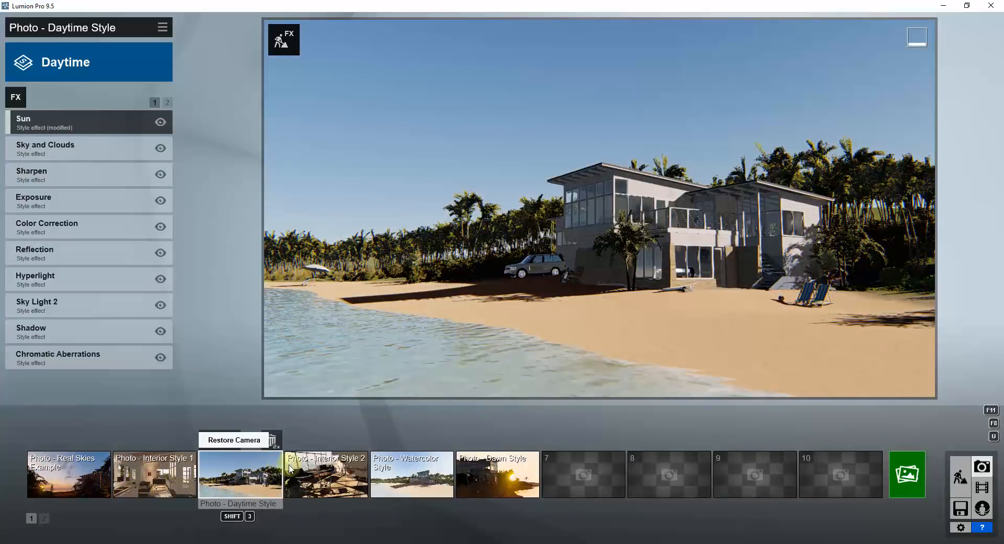
pyautogui.moveTo(322, 475)
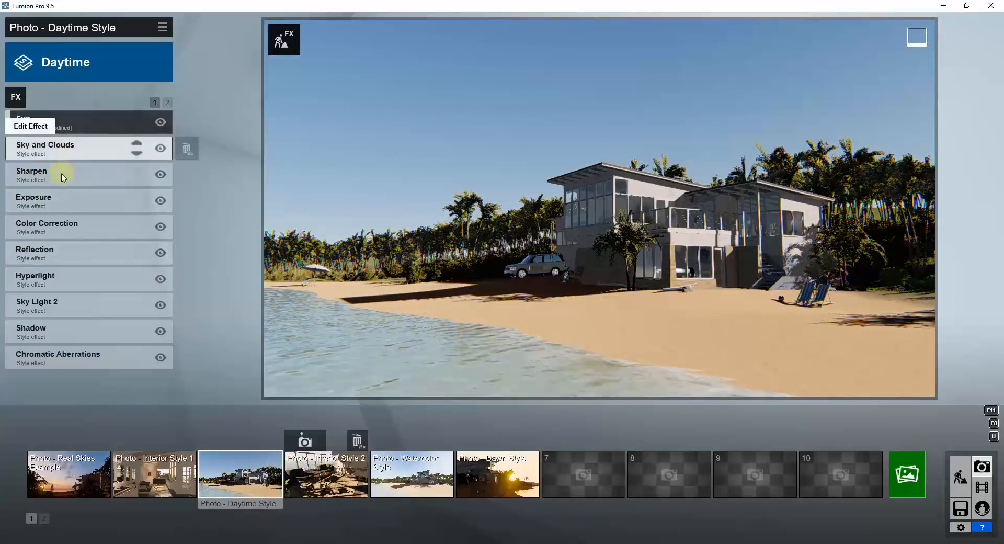
pyautogui.click(318, 469)
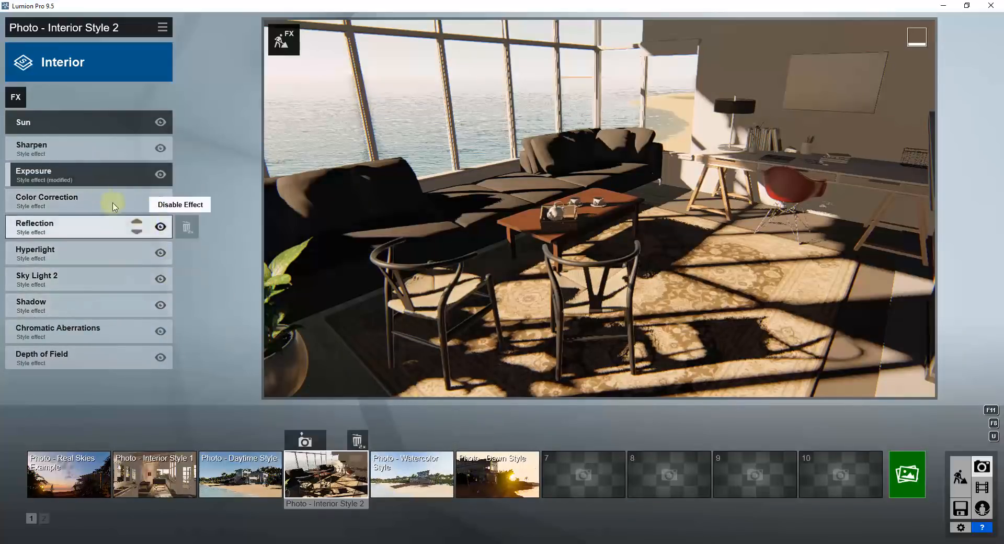
pyautogui.click(84, 482)
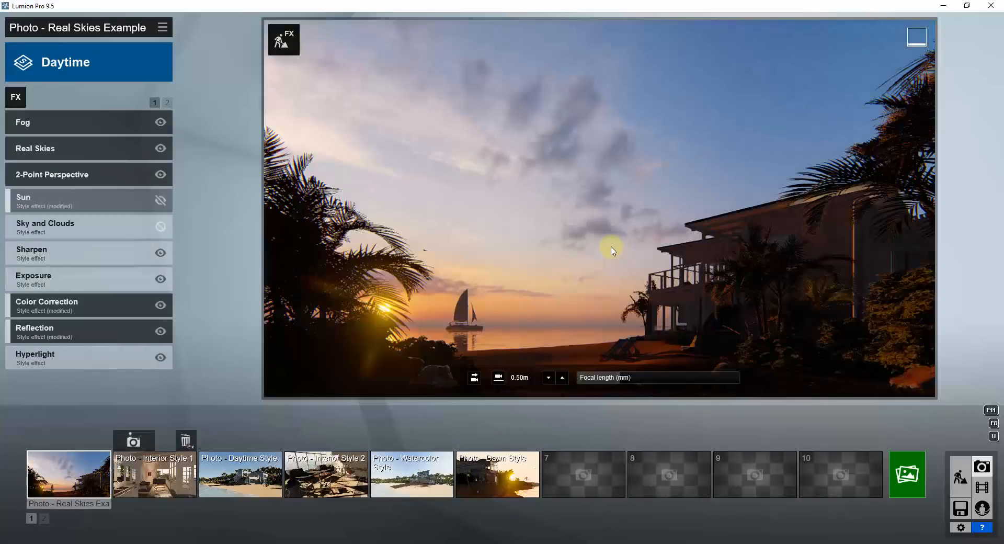
# Frame the house's glazed front with the palm and parked car at a longer focal length, and store it in photo slot 7
pyautogui.press('w')
pyautogui.moveTo(592, 238); pyautogui.dragTo(590, 236, button='right')
pyautogui.press('a')
pyautogui.press('a')
pyautogui.press('s')
pyautogui.press('a')
pyautogui.press('d')
pyautogui.press('s')
pyautogui.moveTo(619, 377)
pyautogui.mouseDown()
pyautogui.moveTo(634, 377)
pyautogui.moveTo(580, 378)
pyautogui.moveTo(631, 382)
pyautogui.mouseUp()
pyautogui.moveTo(667, 291); pyautogui.dragTo(665, 290, button='right')
pyautogui.press('s')
pyautogui.press('a')
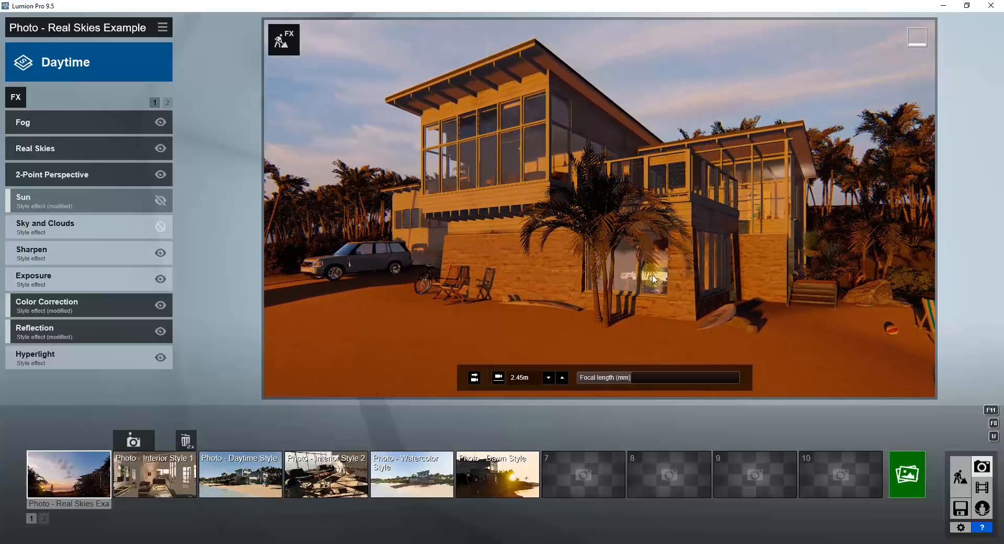
pyautogui.moveTo(563, 472)
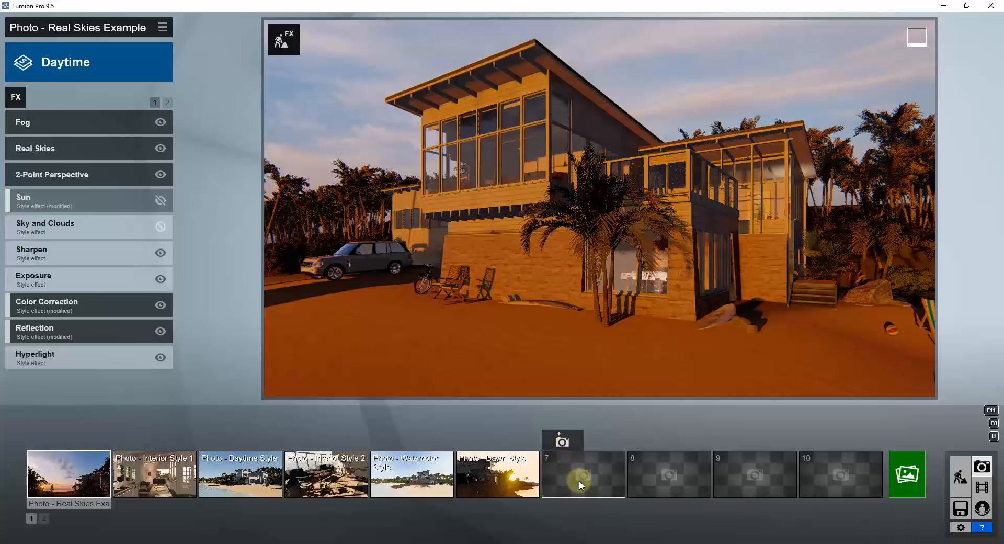
pyautogui.click(567, 442)
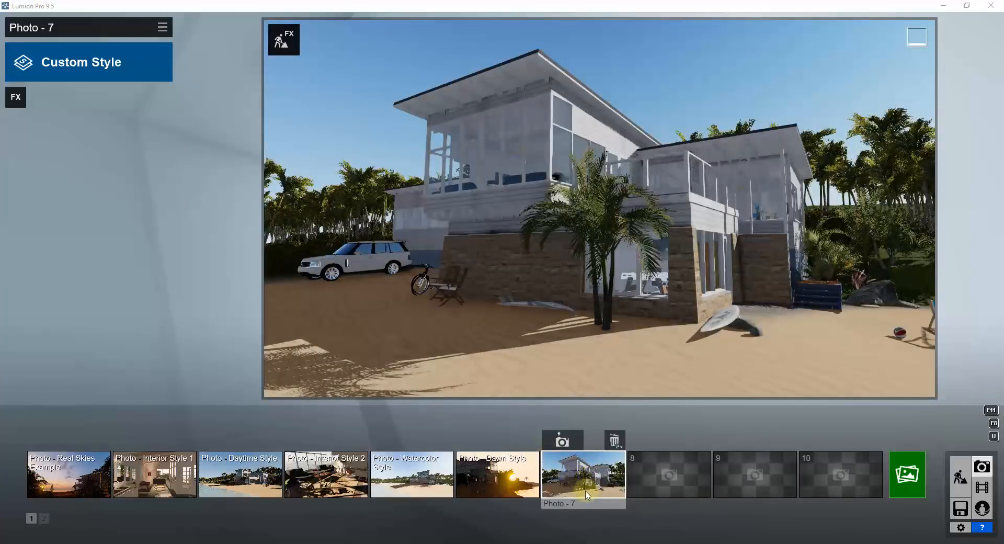
# Rename the new photo in slot 7 to "Front View"
pyautogui.click(567, 504)
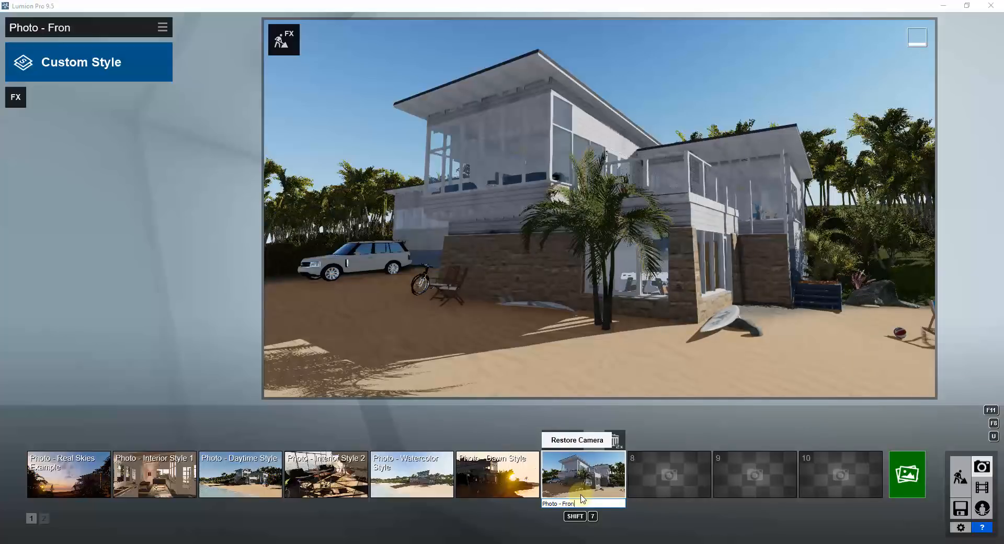
pyautogui.press('Return')
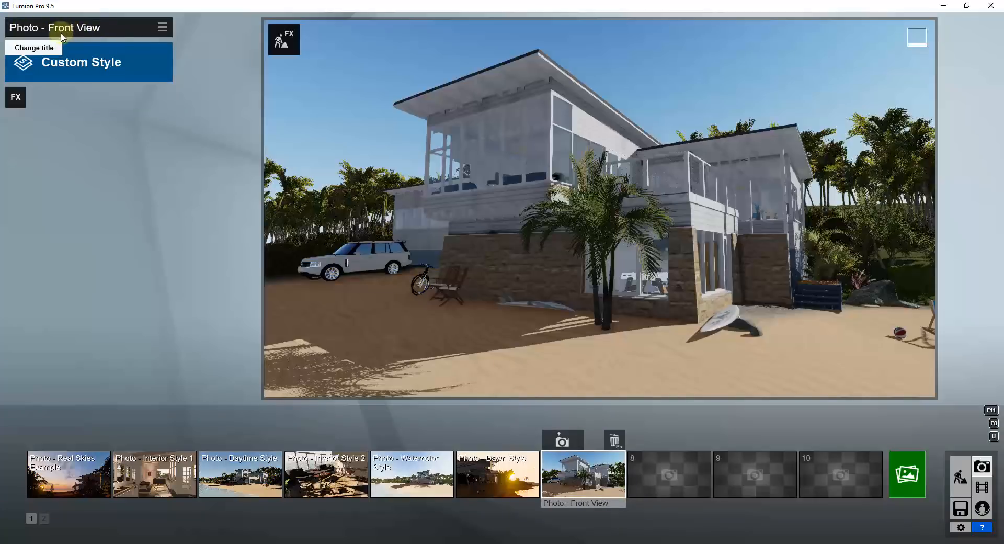
pyautogui.moveTo(476, 345)
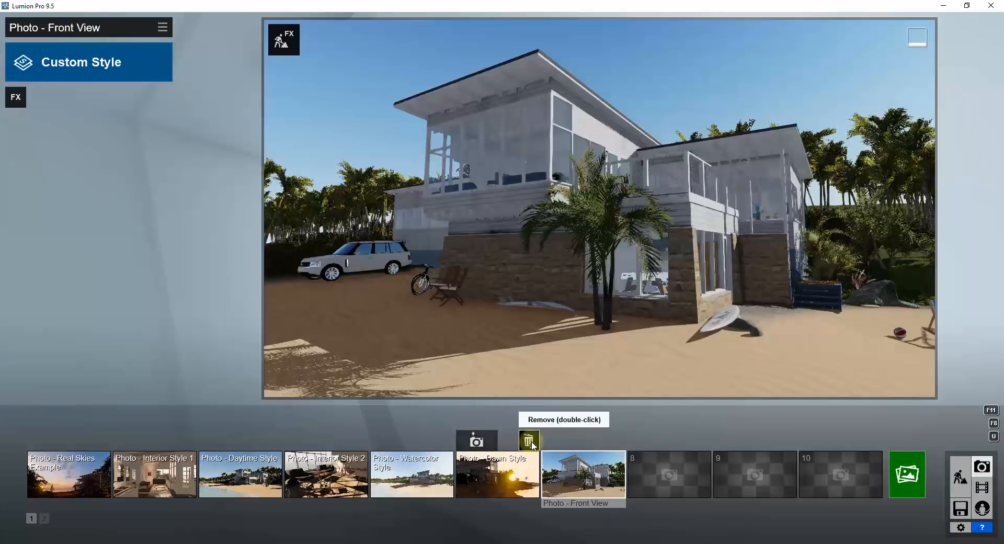
# View the Dawn Style and Real Skies Example photos again and return to the Front View photo
pyautogui.moveTo(615, 448)
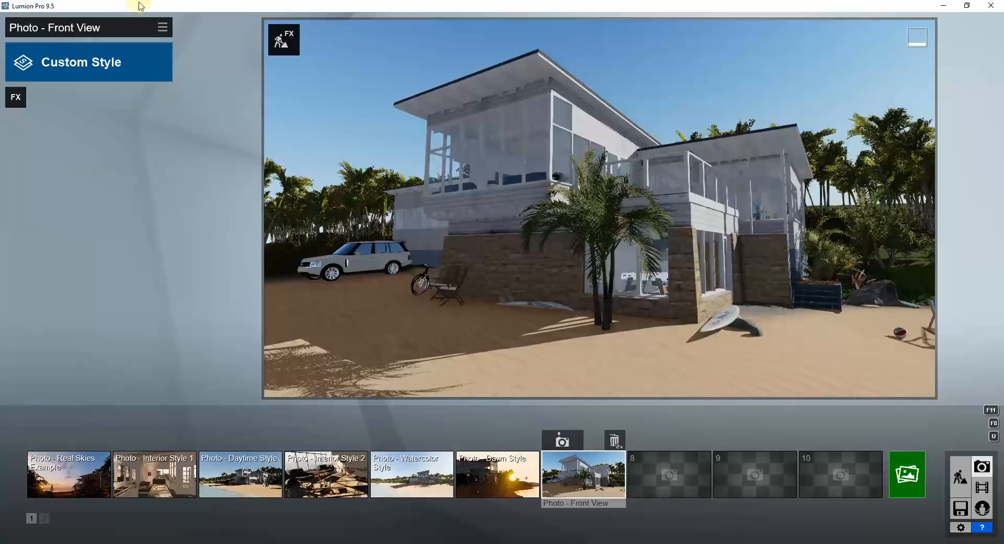
pyautogui.click(496, 473)
pyautogui.click(73, 469)
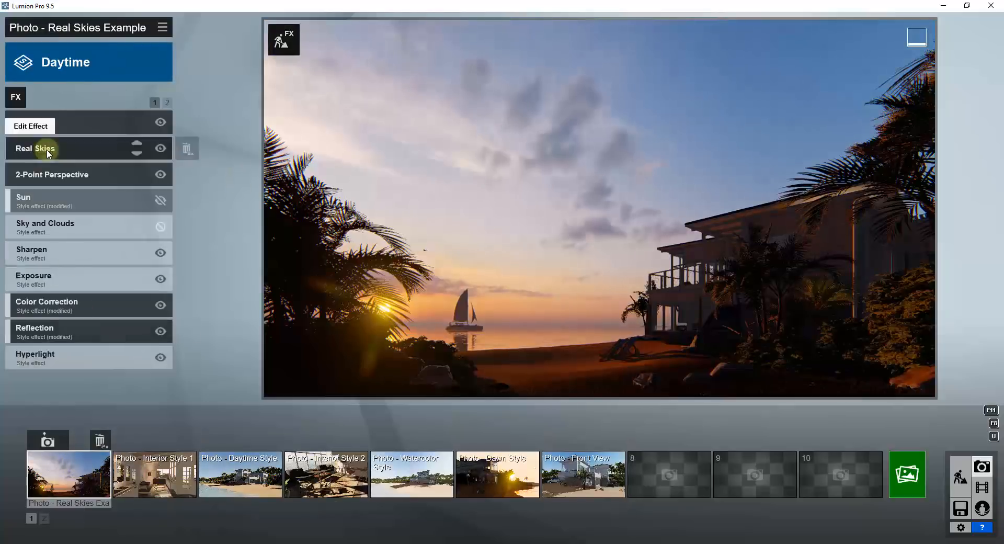
pyautogui.click(584, 472)
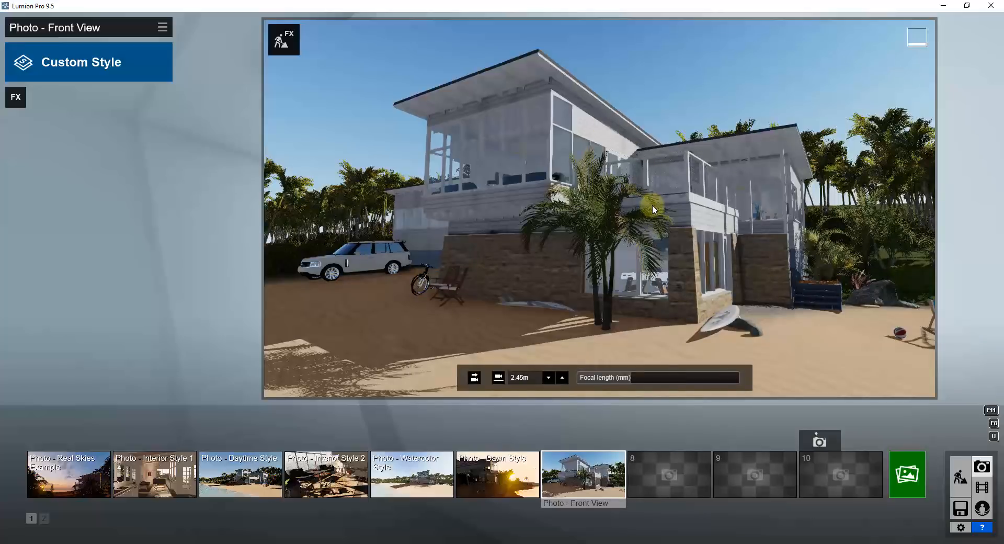
# Try the Realistic, Daytime, Overcast and Color Sketch styles on the Front View photo
pyautogui.click(80, 67)
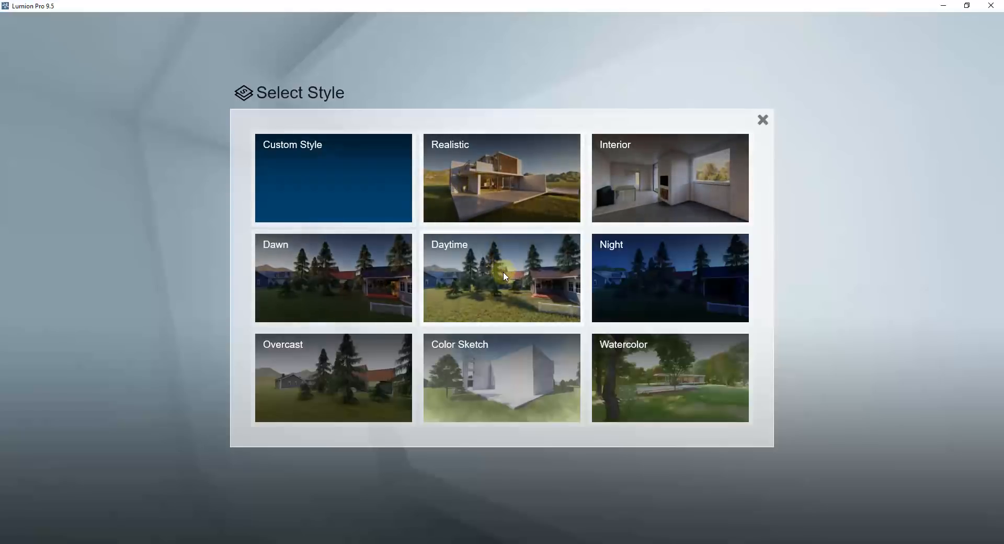
pyautogui.click(490, 202)
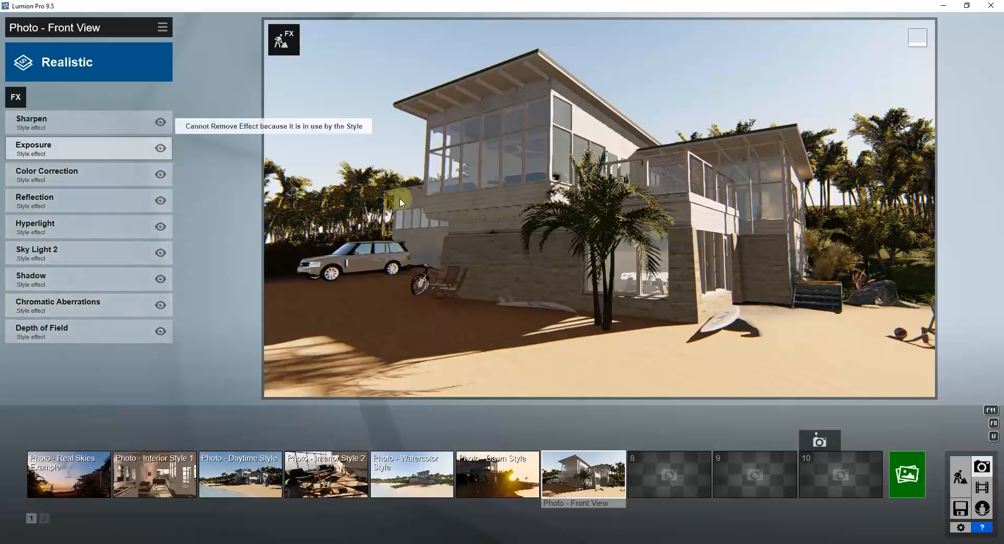
pyautogui.click(68, 61)
pyautogui.click(498, 280)
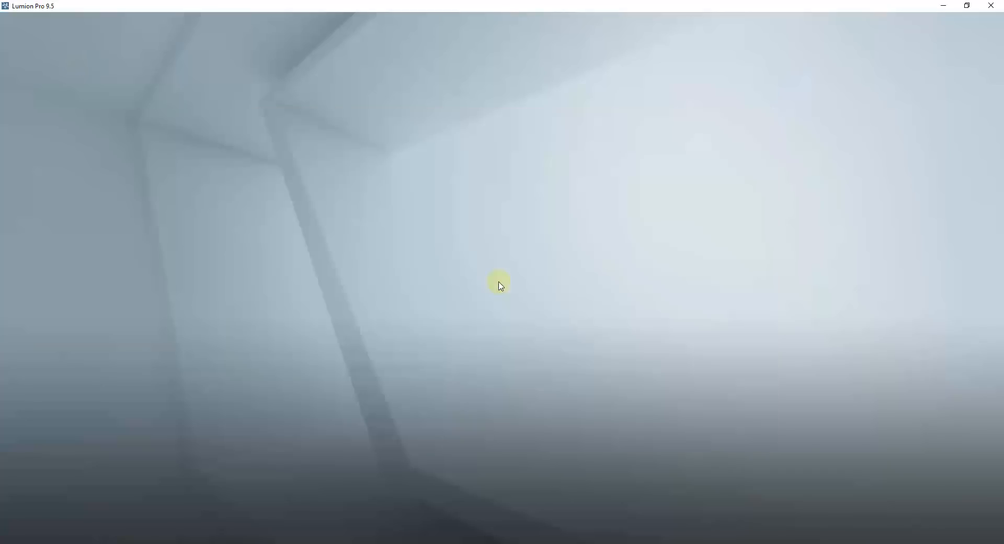
pyautogui.click(89, 59)
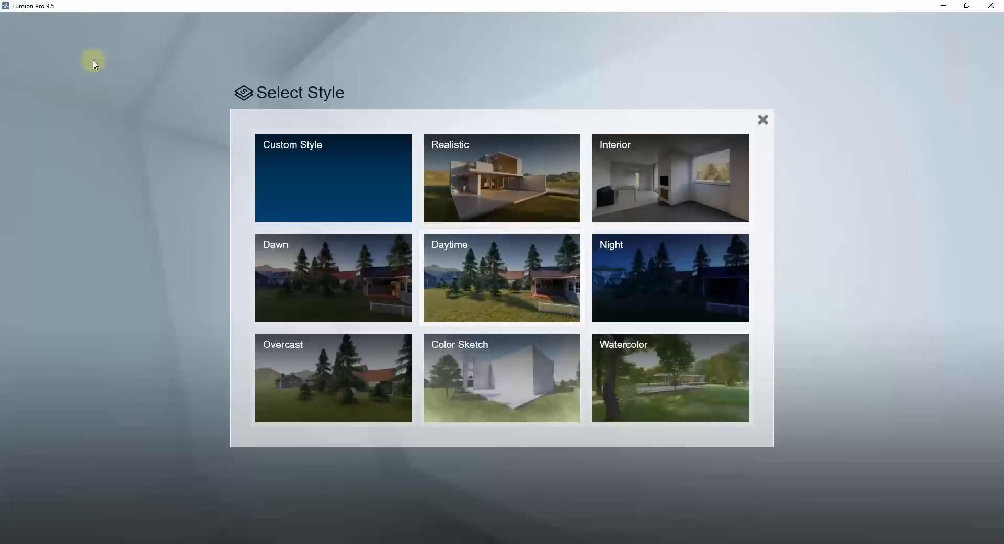
pyautogui.click(314, 375)
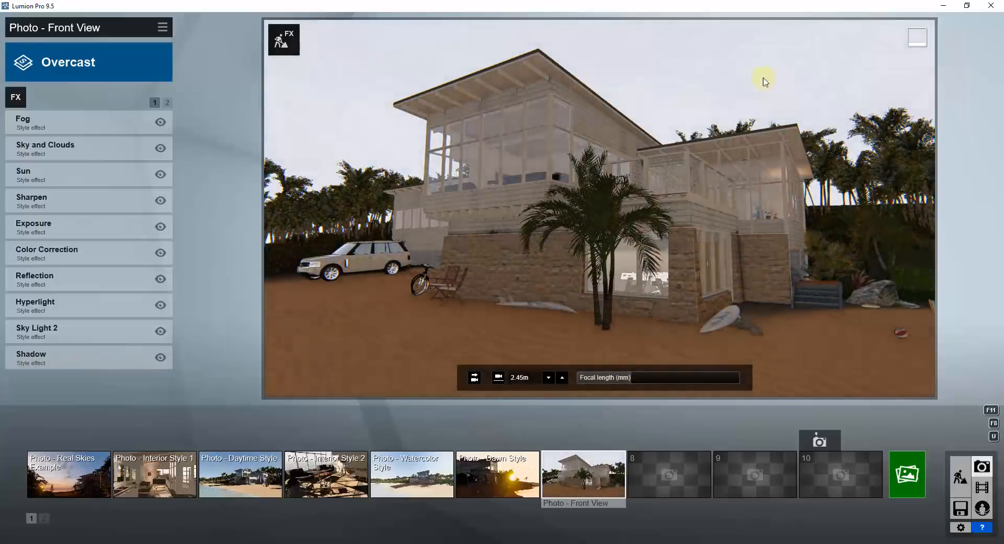
pyautogui.click(89, 70)
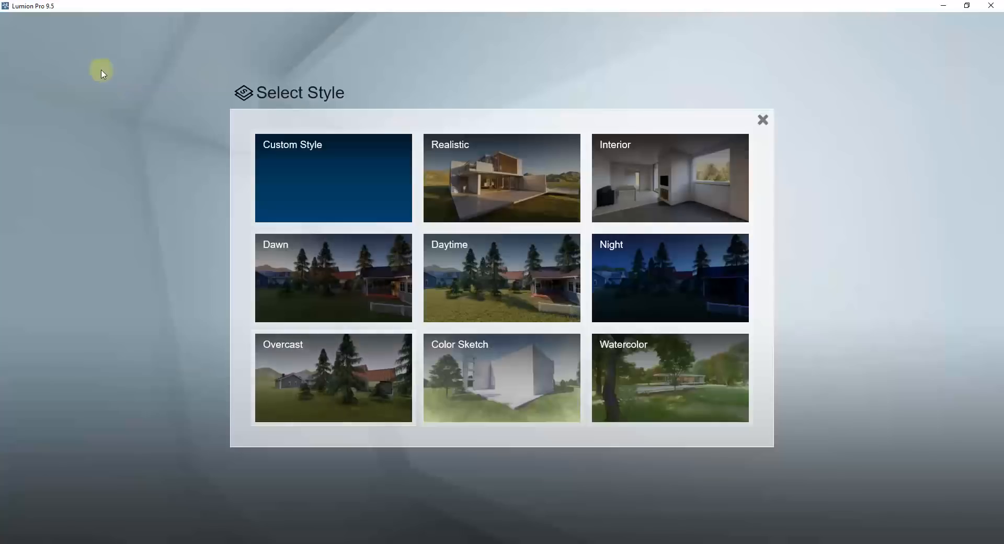
pyautogui.click(535, 374)
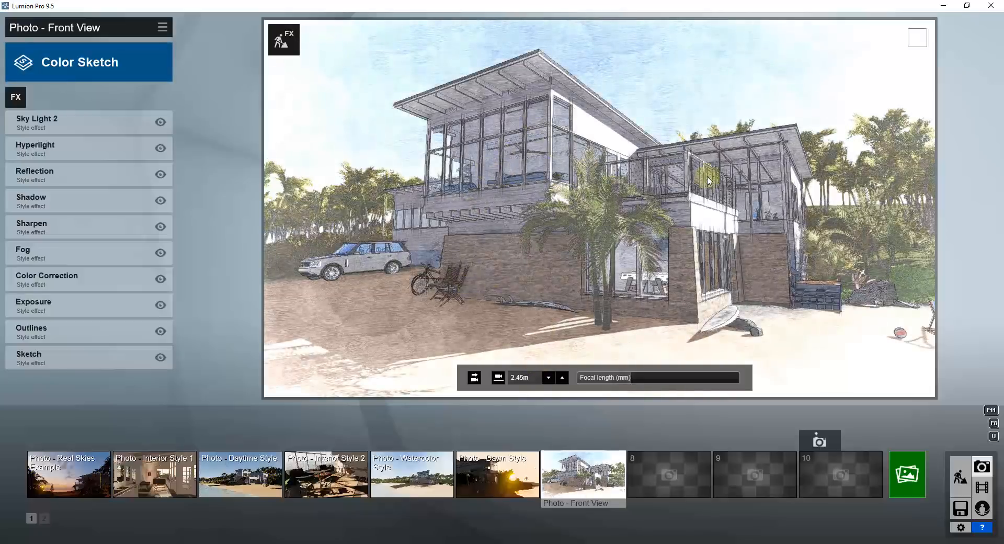
# Apply the Realistic style to the Front View photo
pyautogui.click(74, 69)
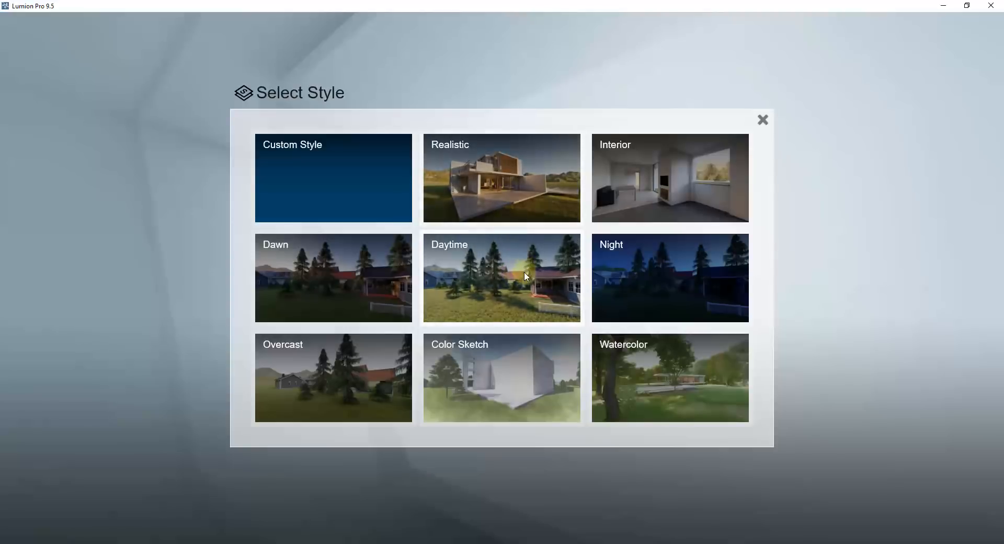
pyautogui.click(505, 195)
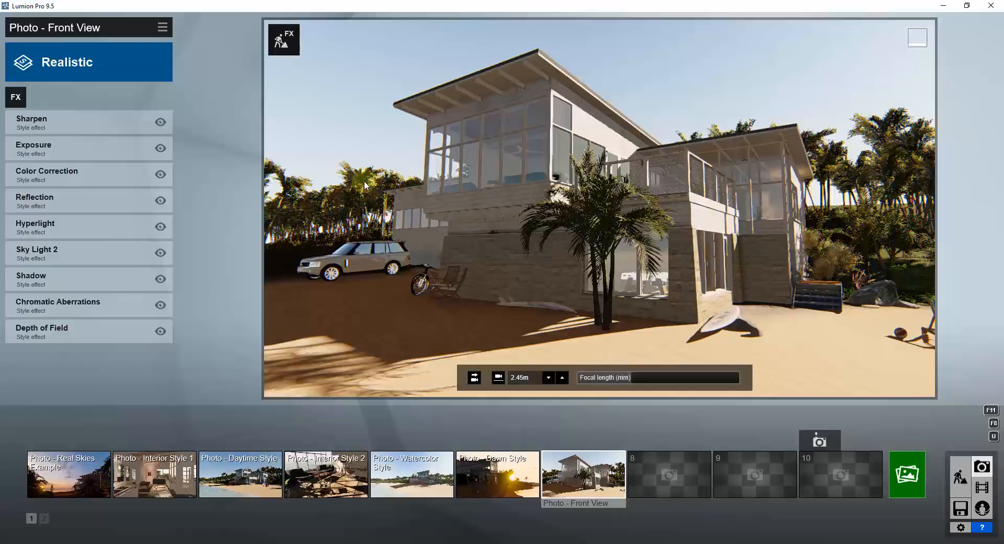
# Raise the Front View photo's exposure slightly and adjust its Color Correction toward cooler tones
pyautogui.click(63, 152)
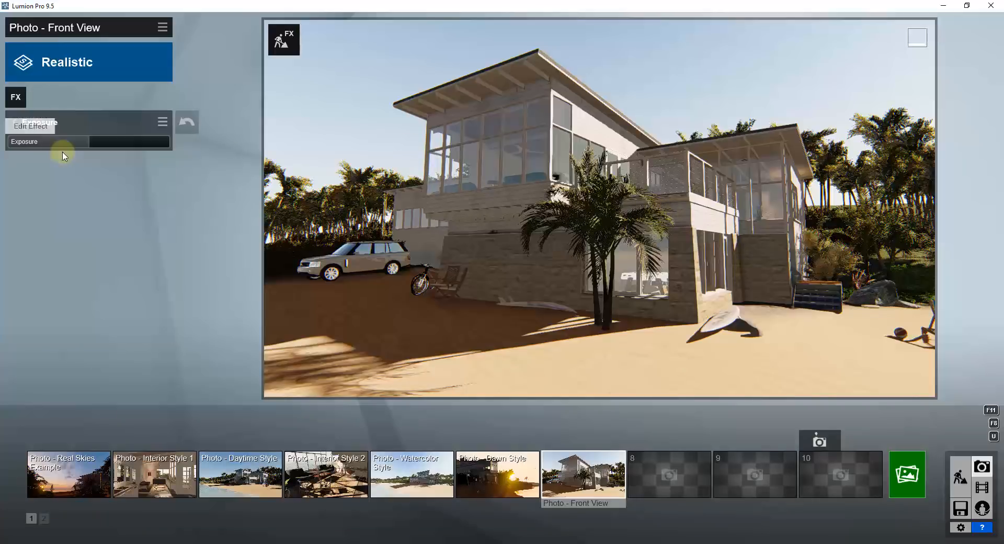
pyautogui.moveTo(92, 139)
pyautogui.mouseDown()
pyautogui.moveTo(117, 140)
pyautogui.moveTo(100, 140)
pyautogui.mouseUp()
pyautogui.click(34, 116)
pyautogui.click(59, 172)
pyautogui.click(46, 123)
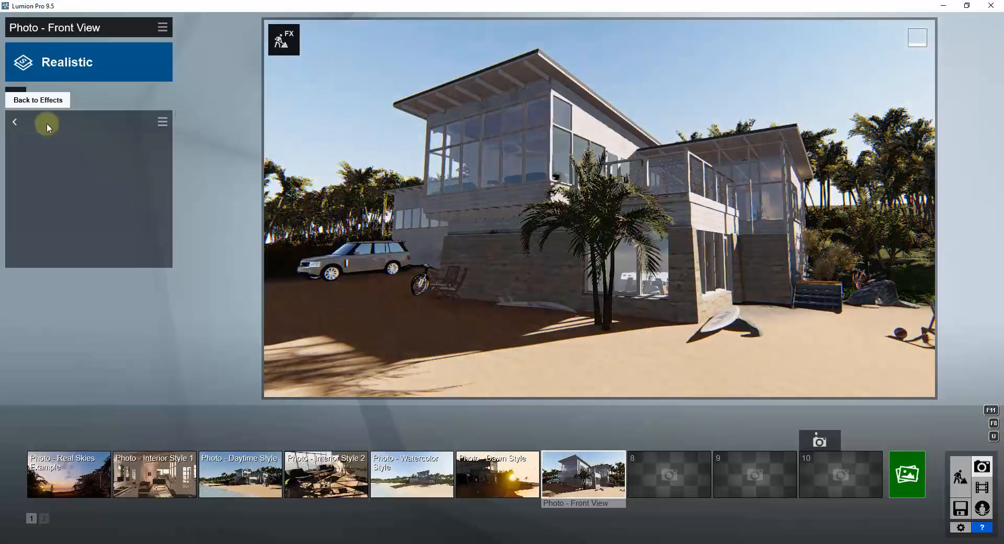
# Open the Reflection effect's settings, then slightly adjust the Hyperlight amount of the Front View photo
pyautogui.click(46, 193)
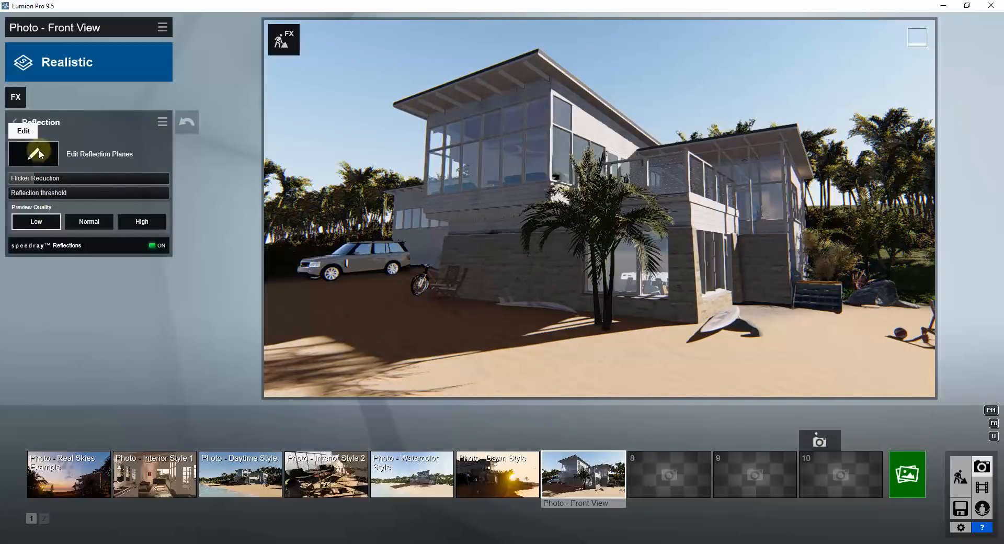
pyautogui.click(14, 122)
pyautogui.click(63, 235)
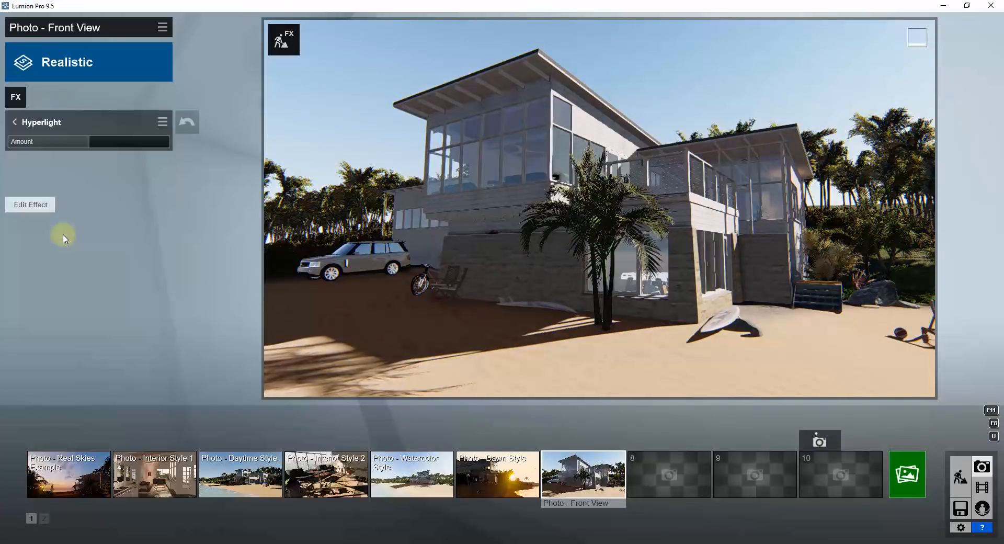
pyautogui.moveTo(96, 141); pyautogui.dragTo(89, 146)
pyautogui.click(55, 124)
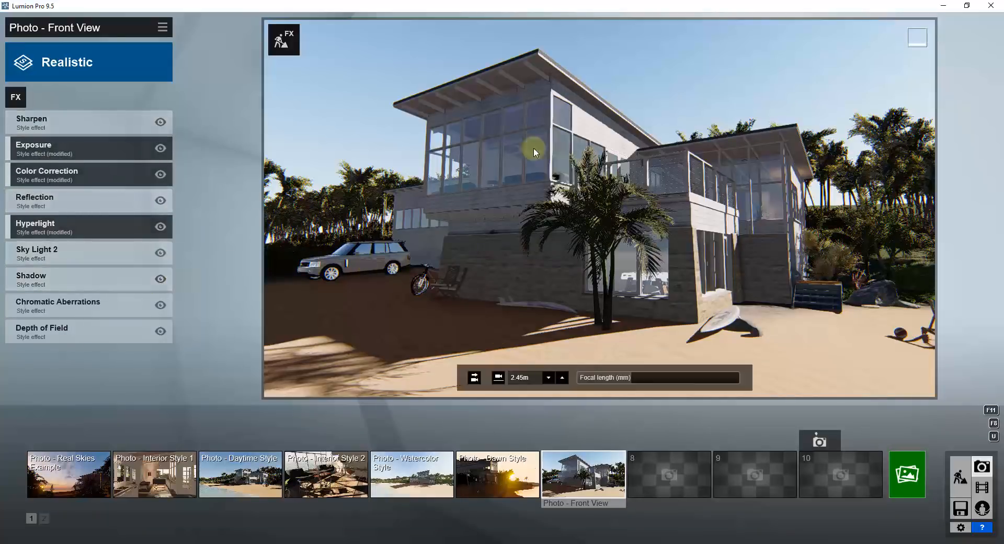
# View the Real Skies Example photo for comparison and return to the Front View photo
pyautogui.moveTo(592, 470)
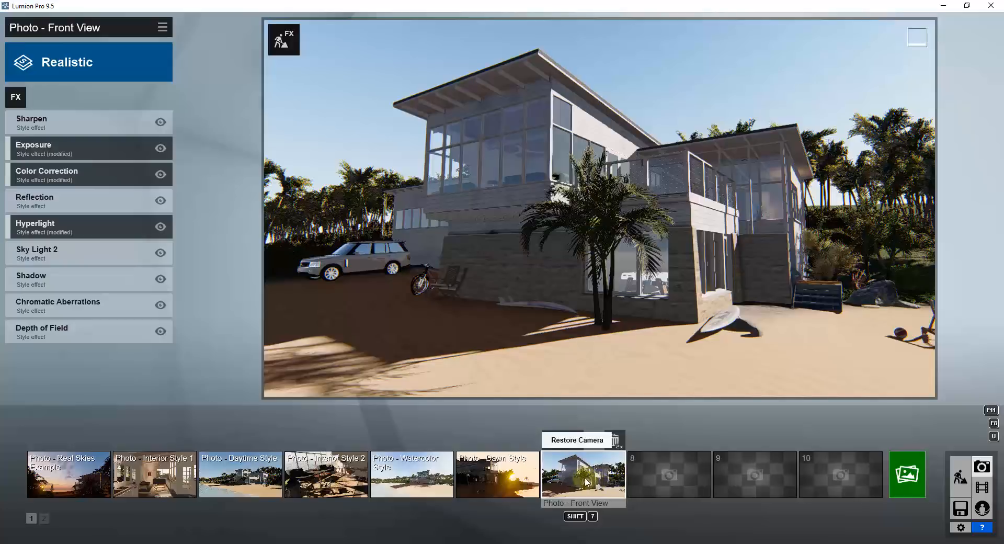
pyautogui.click(109, 474)
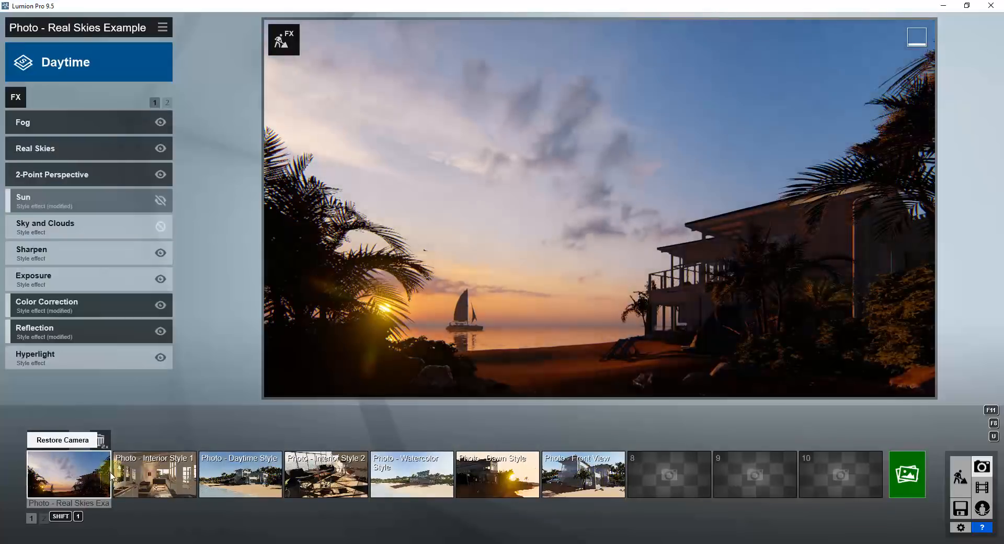
pyautogui.click(584, 477)
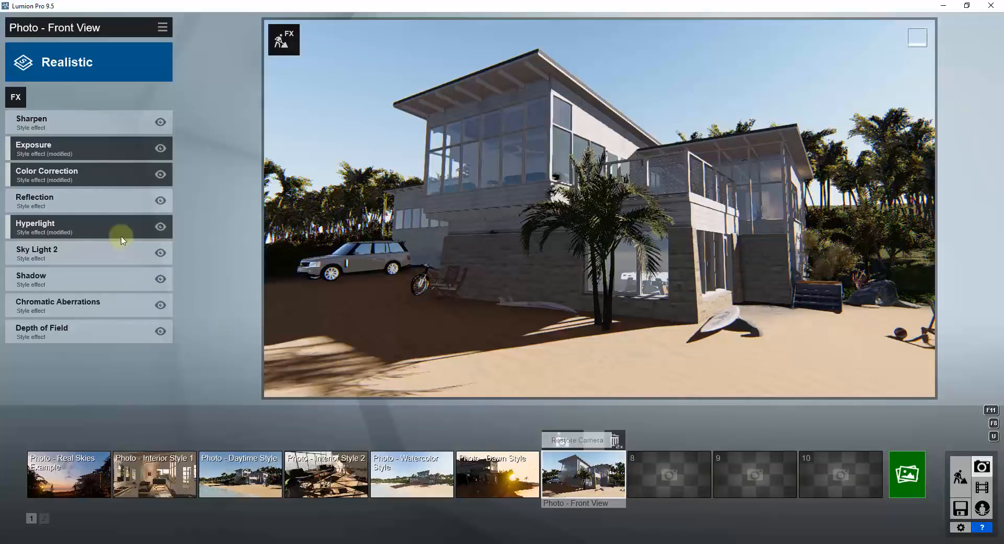
# Switch the Front View photo to Custom Style and clear all of its effects
pyautogui.click(76, 70)
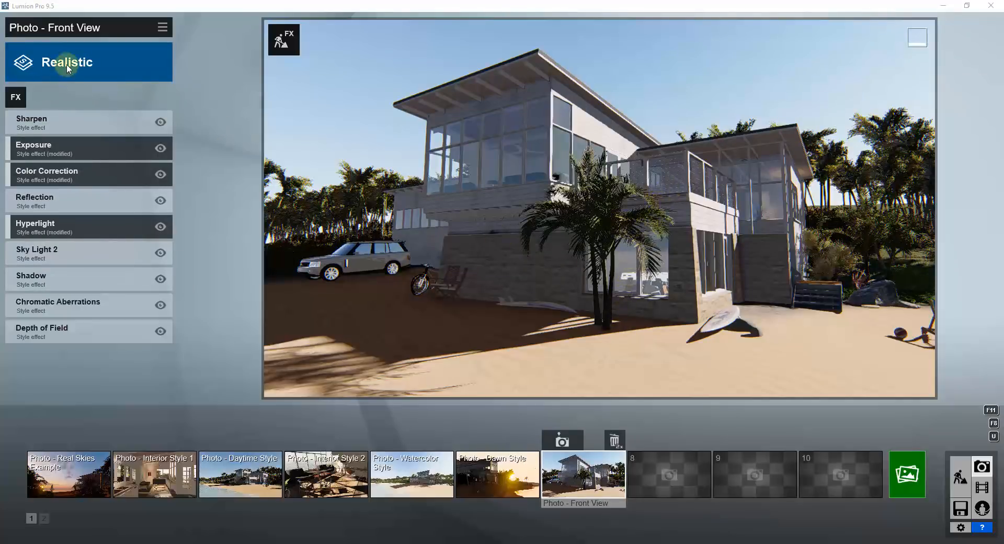
pyautogui.click(78, 76)
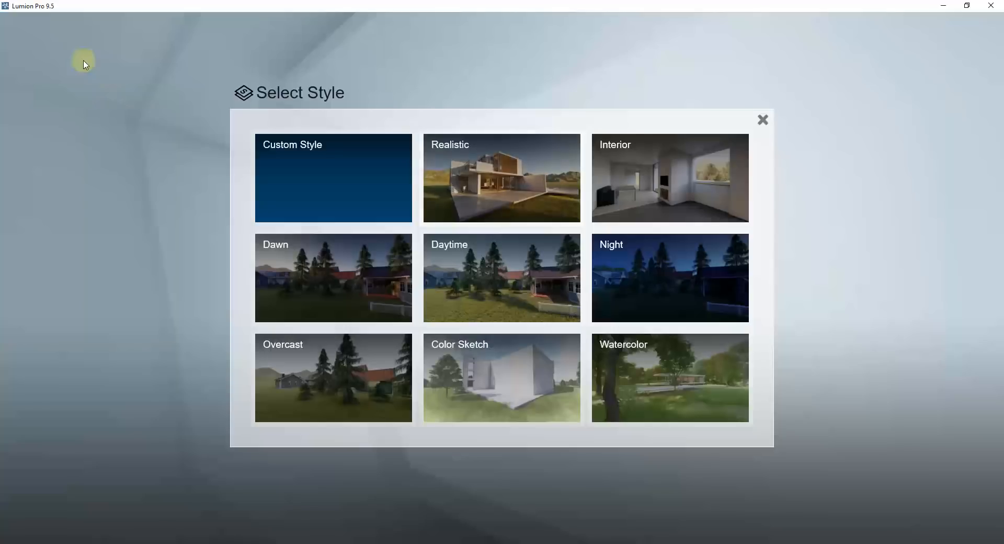
pyautogui.click(323, 173)
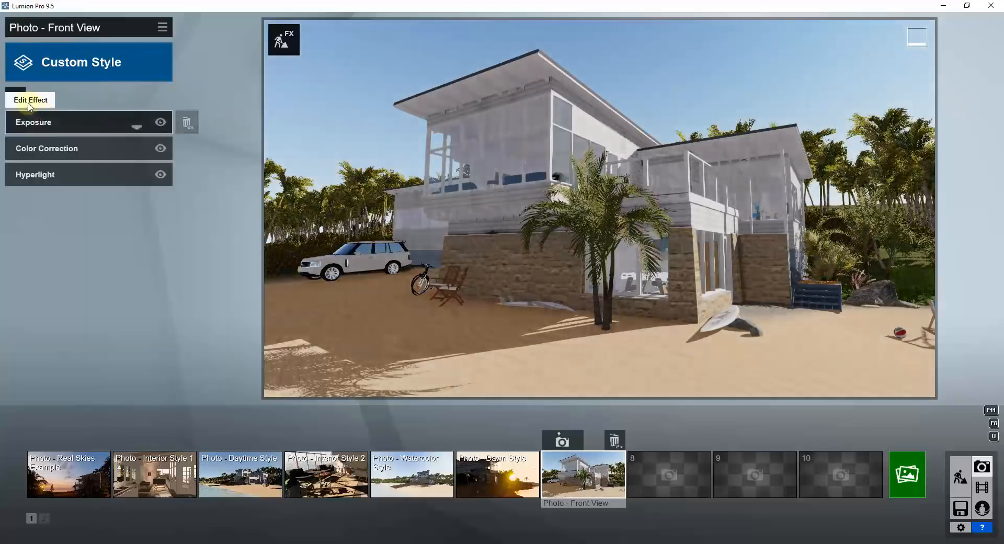
pyautogui.click(162, 27)
pyautogui.click(131, 40)
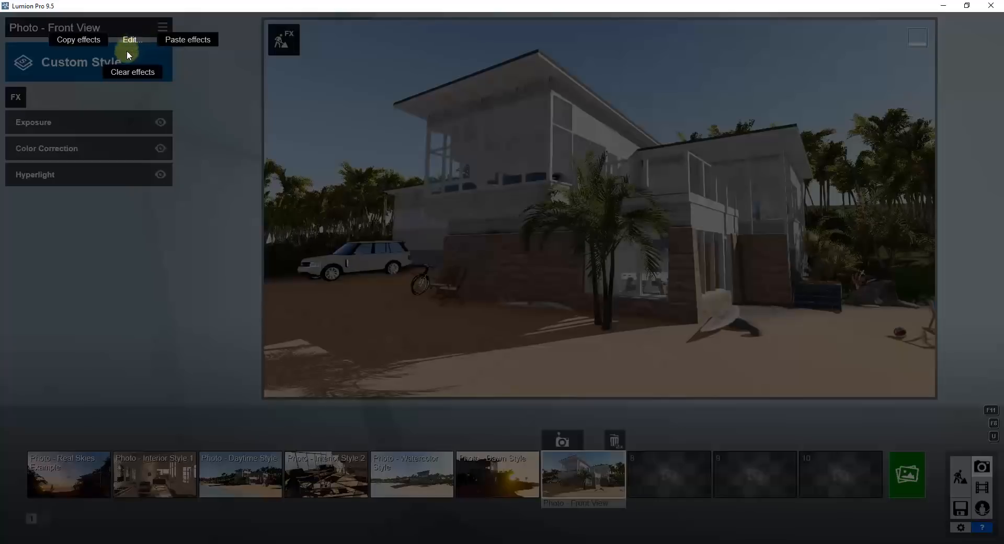
pyautogui.click(126, 70)
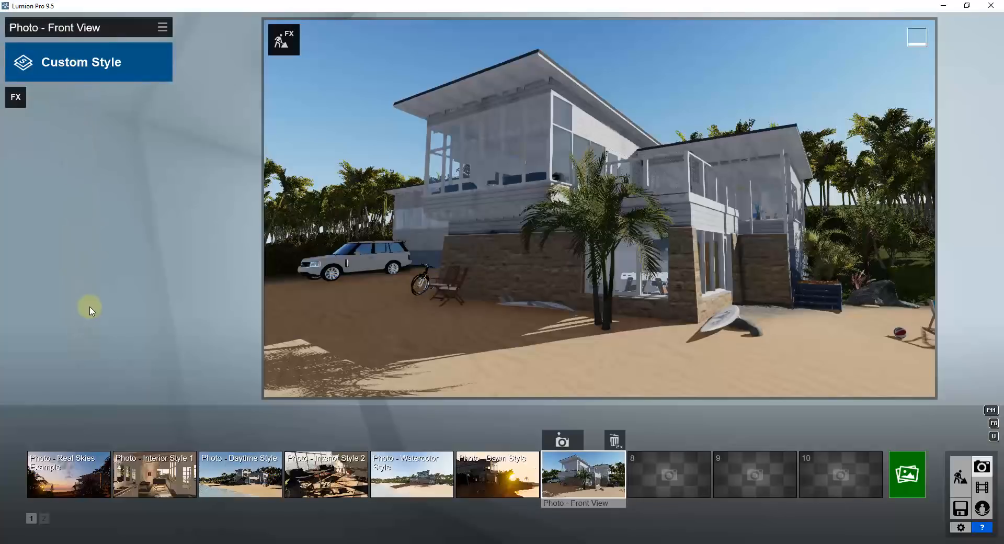
# Add a Sun effect to the Front View photo and adjust its sun height and sun heading
pyautogui.click(16, 99)
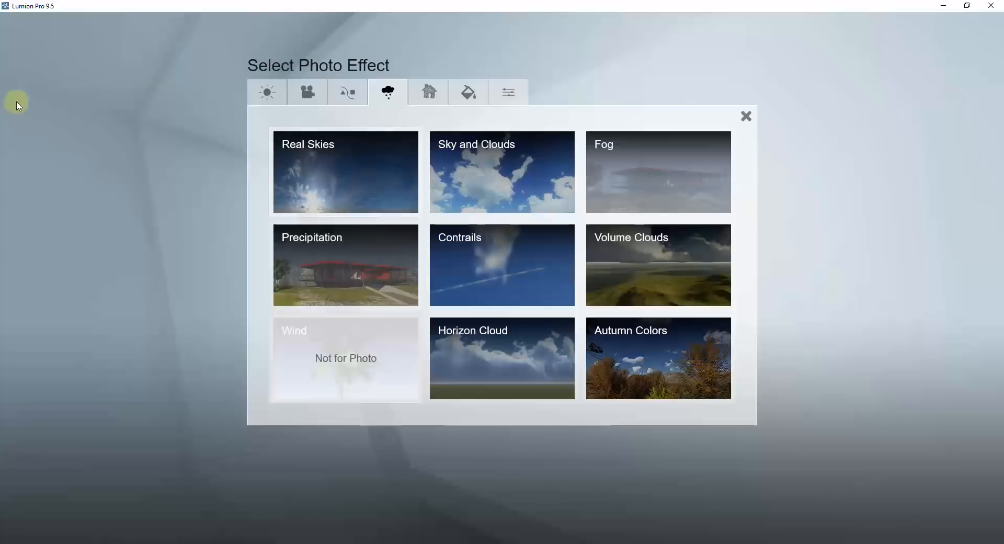
pyautogui.click(267, 92)
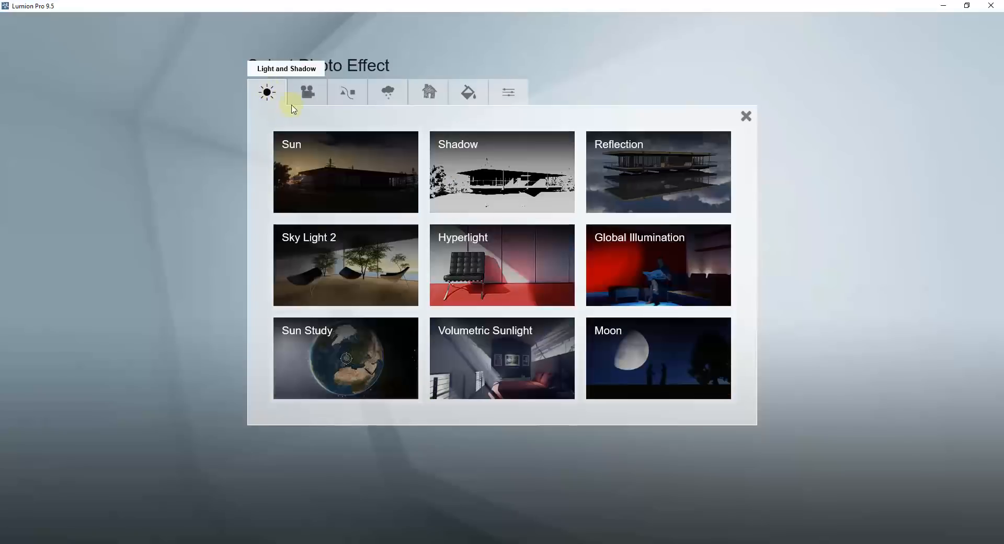
pyautogui.click(366, 178)
pyautogui.click(136, 141)
pyautogui.moveTo(136, 140); pyautogui.dragTo(101, 155)
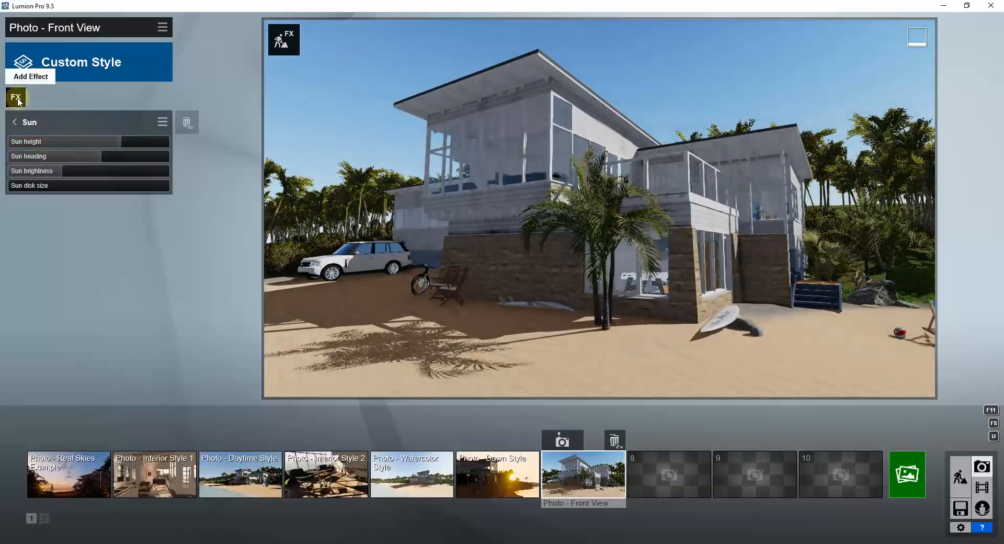
# Add a Shadow effect and set its sun shadow range to about 1849 m
pyautogui.click(16, 97)
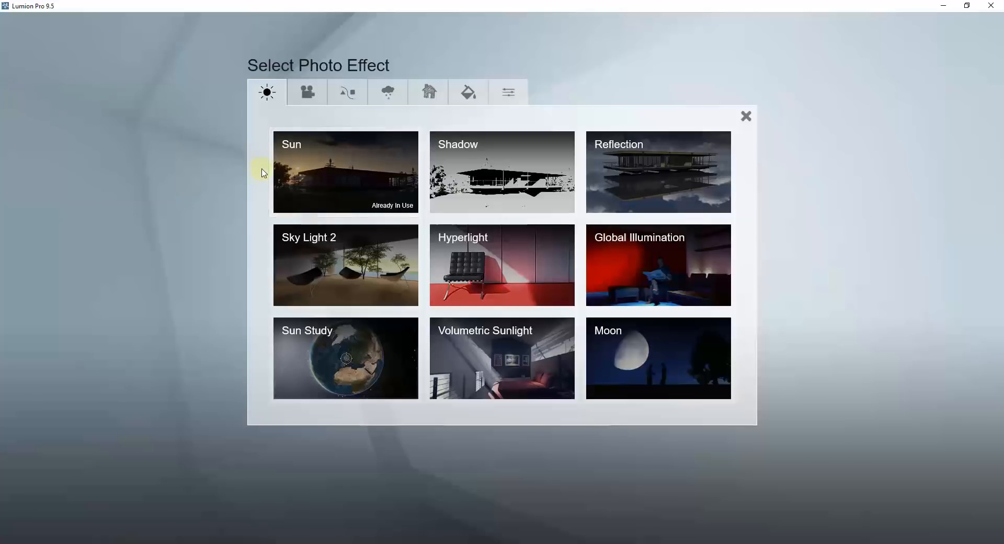
pyautogui.click(485, 168)
pyautogui.moveTo(74, 140); pyautogui.dragTo(136, 144)
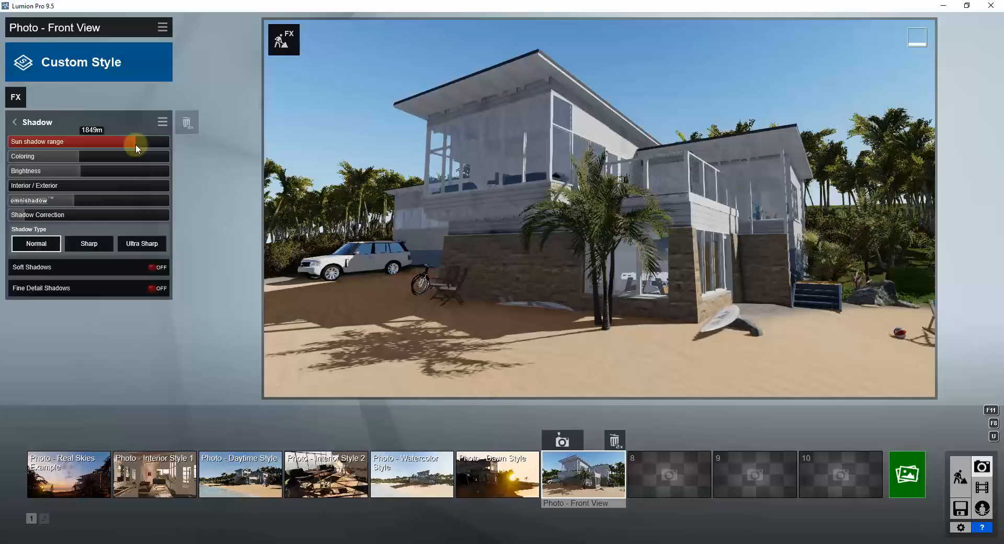
# Add a Sky and Clouds effect, raise its low and high clouds, and shift the cloud position
pyautogui.click(7, 98)
pyautogui.click(311, 95)
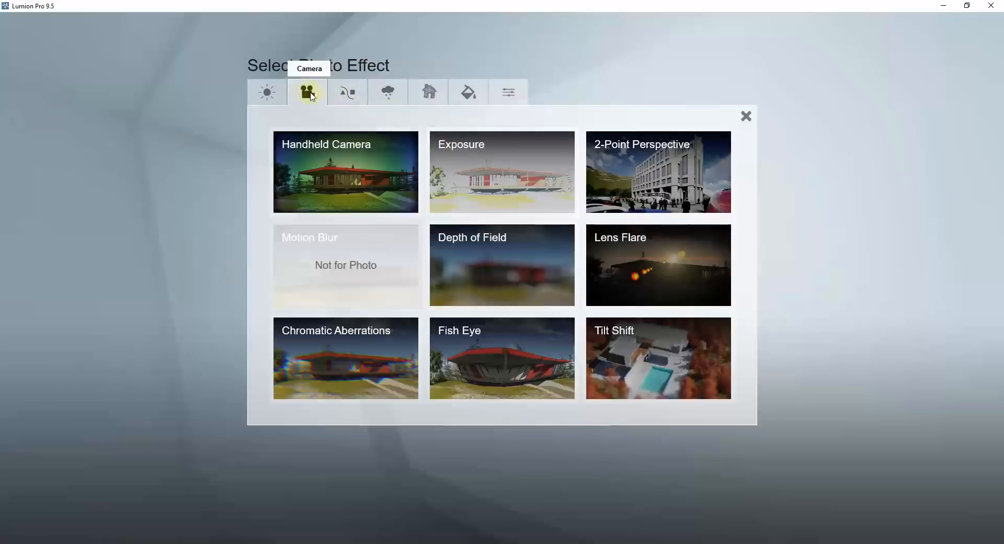
pyautogui.click(345, 95)
pyautogui.click(400, 94)
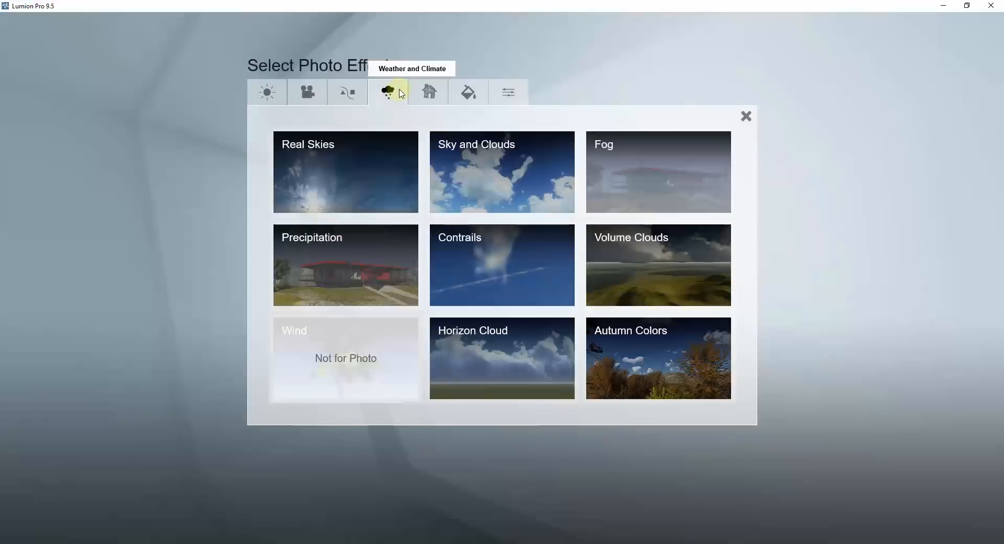
pyautogui.click(478, 181)
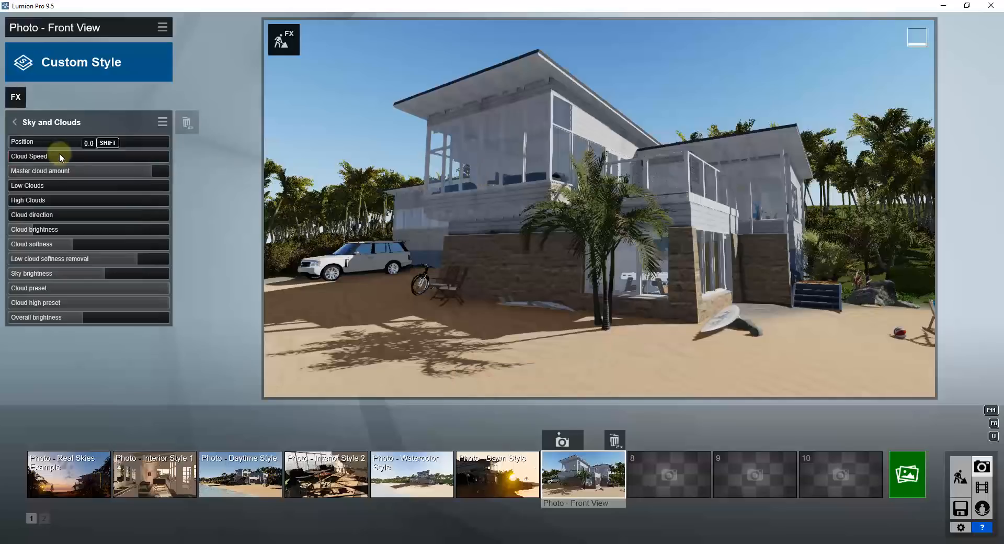
pyautogui.moveTo(47, 186); pyautogui.dragTo(120, 203)
pyautogui.moveTo(33, 140)
pyautogui.mouseDown()
pyautogui.moveTo(61, 141)
pyautogui.moveTo(46, 142)
pyautogui.mouseUp()
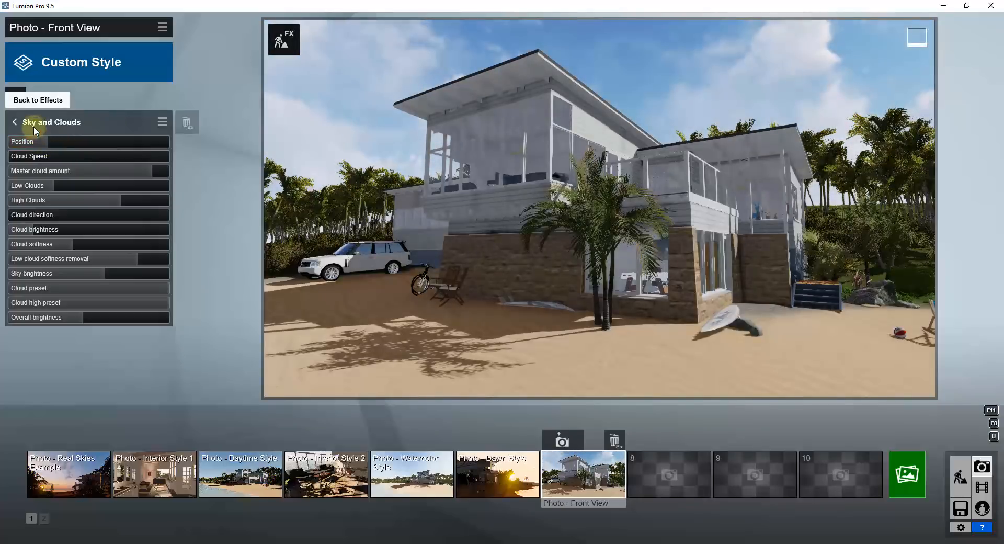
pyautogui.click(54, 124)
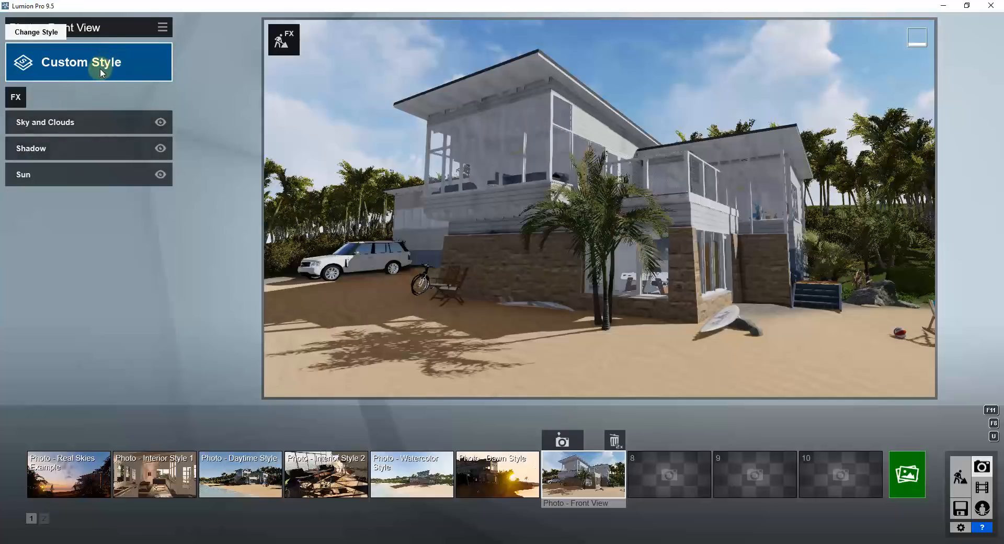
# Add an Exposure effect to the Front View photo and set its exposure to 0.5
pyautogui.click(15, 97)
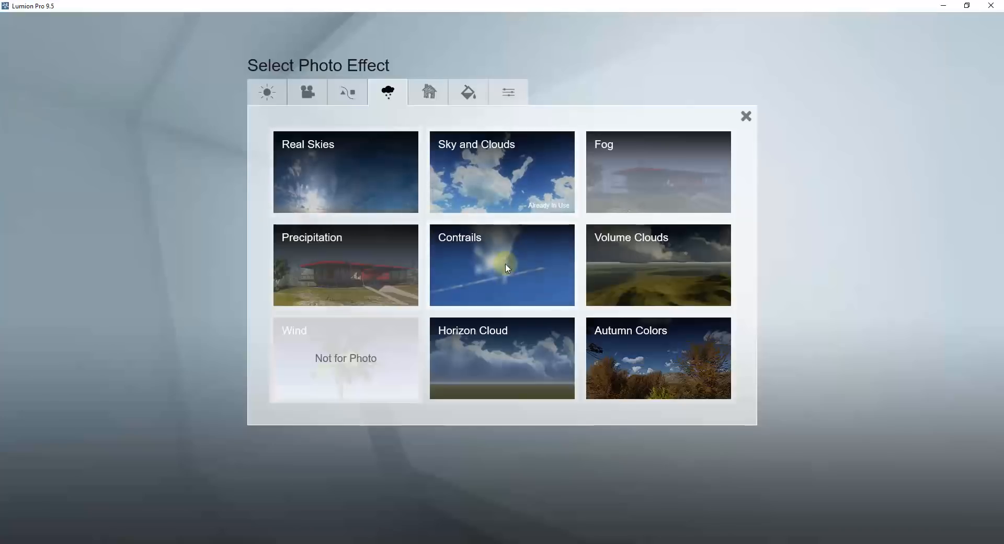
pyautogui.click(265, 93)
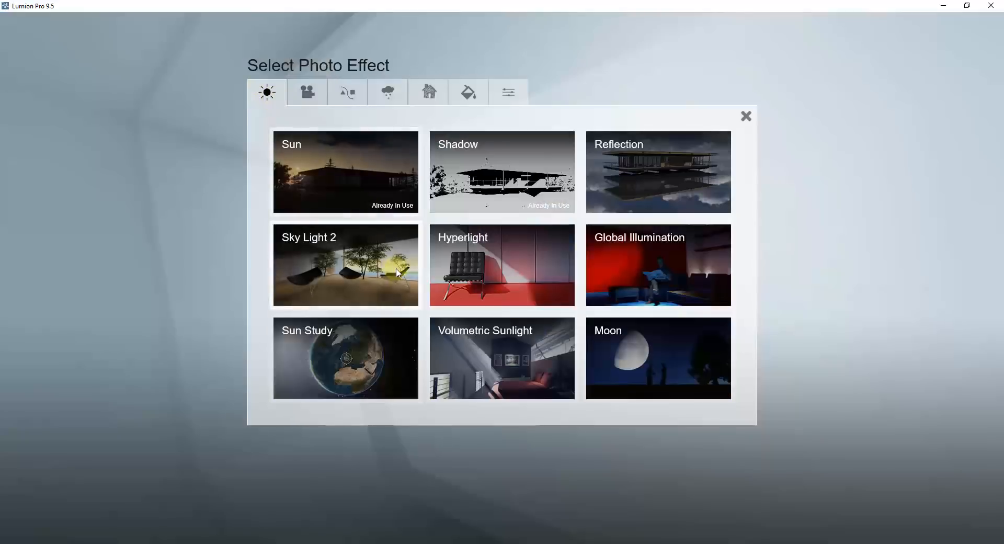
pyautogui.click(308, 93)
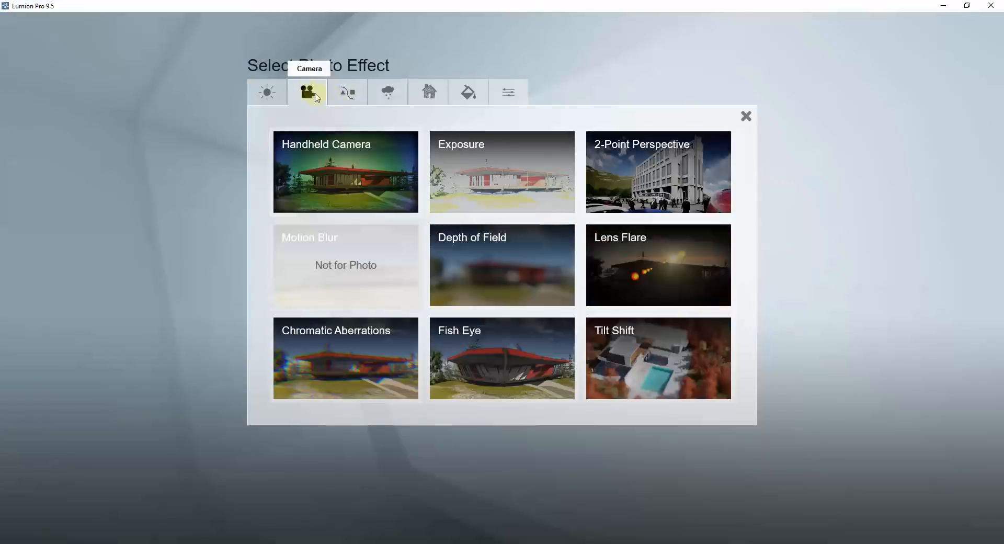
pyautogui.click(490, 167)
pyautogui.moveTo(90, 139)
pyautogui.mouseDown()
pyautogui.moveTo(98, 140)
pyautogui.moveTo(86, 140)
pyautogui.mouseUp()
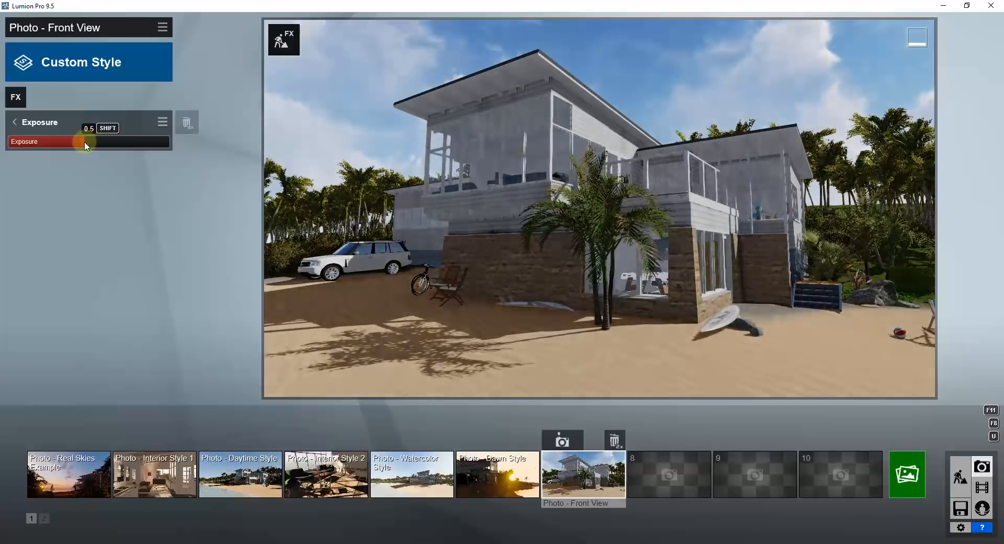
pyautogui.click(39, 122)
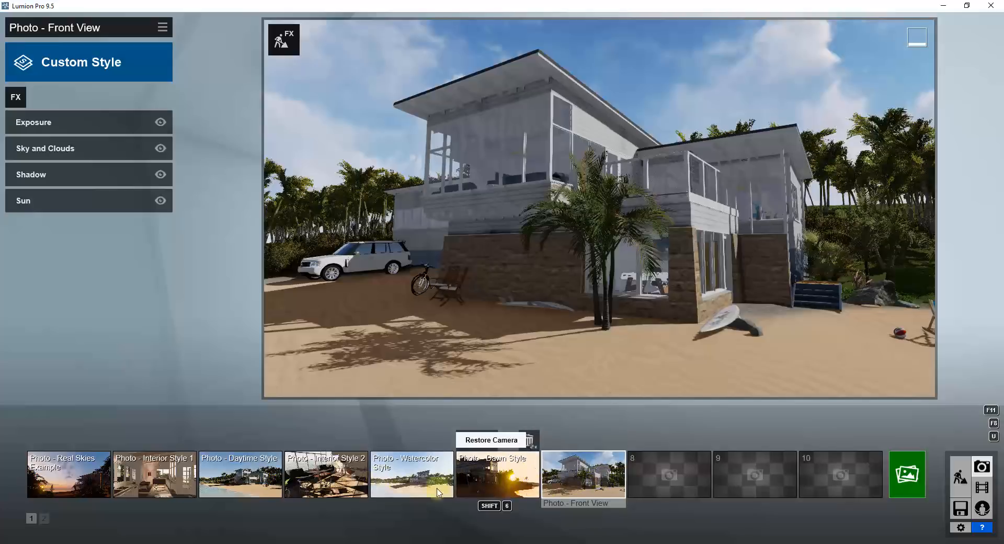
# Copy all effects from the Interior Style 1 photo
pyautogui.click(146, 482)
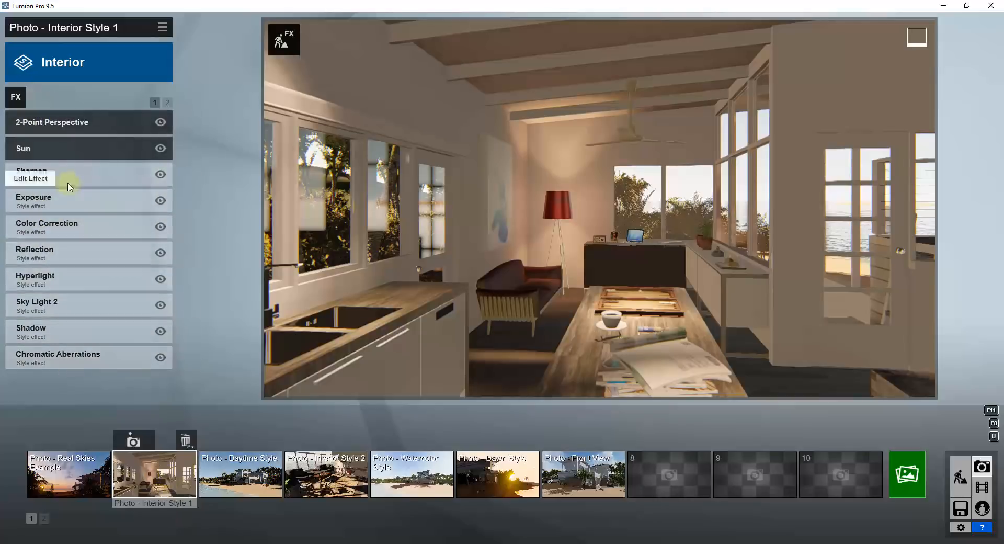
pyautogui.click(156, 31)
pyautogui.click(136, 42)
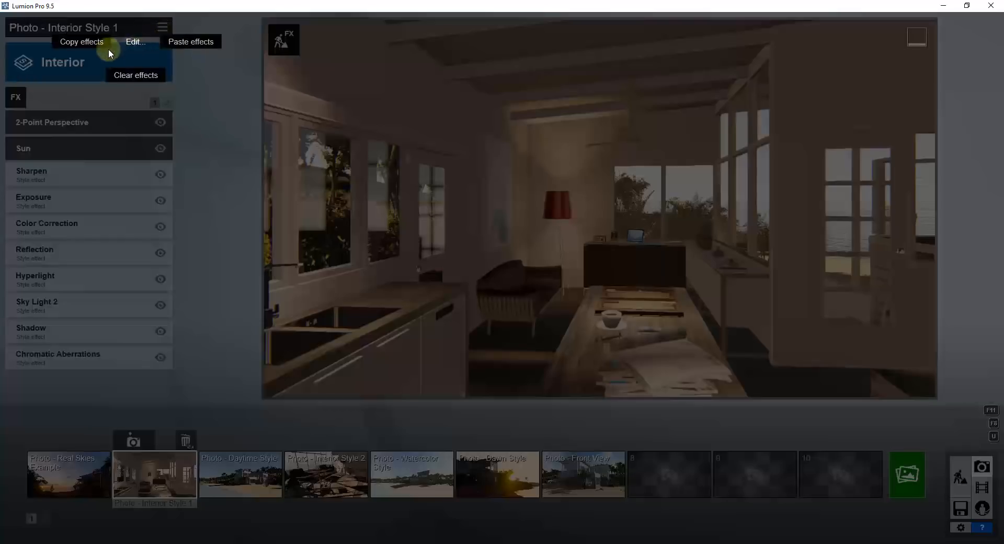
pyautogui.click(81, 41)
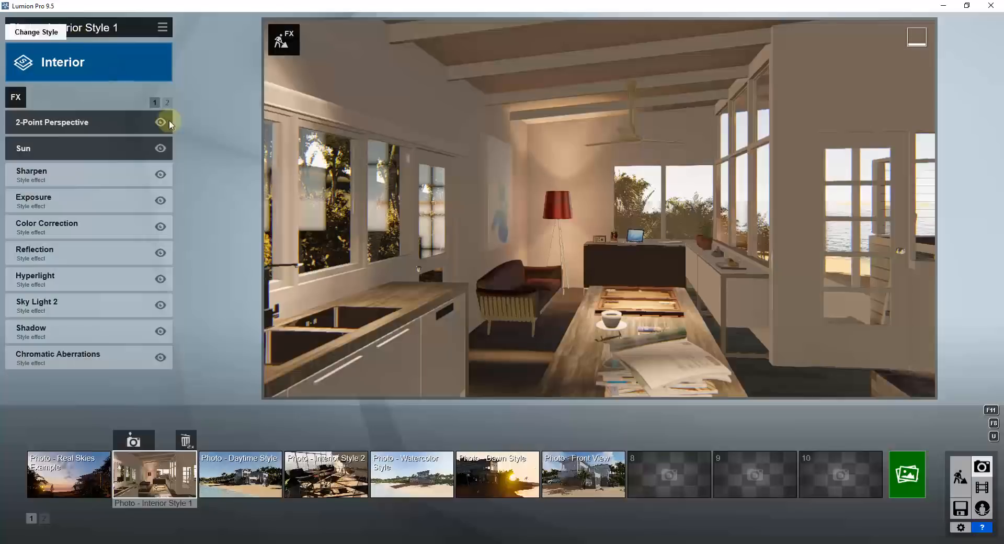
# Return to the Front View photo and clear all of its custom effects
pyautogui.click(582, 473)
pyautogui.click(162, 26)
pyautogui.click(130, 38)
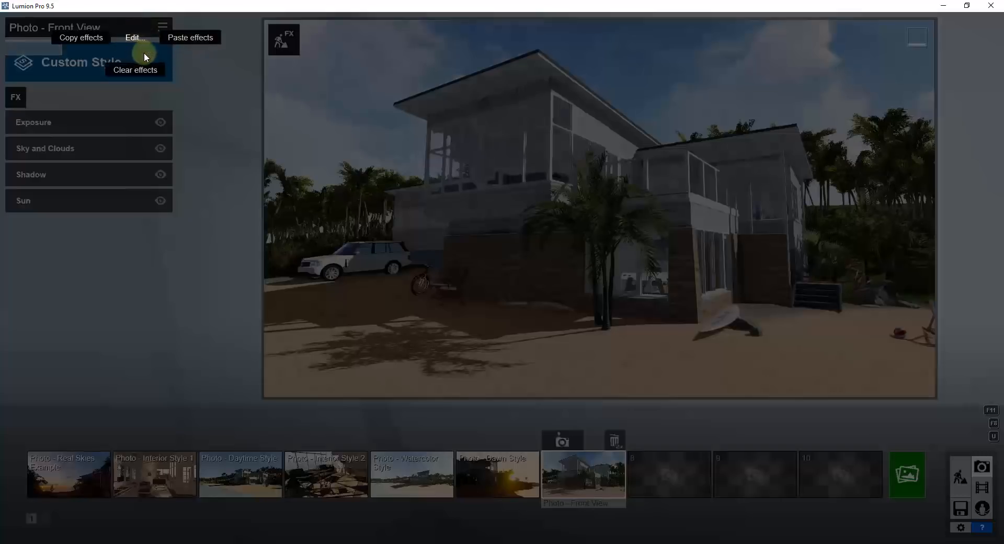
pyautogui.click(136, 70)
# Paste the effects copied from Interior Style 1 onto the Front View photo
pyautogui.click(162, 27)
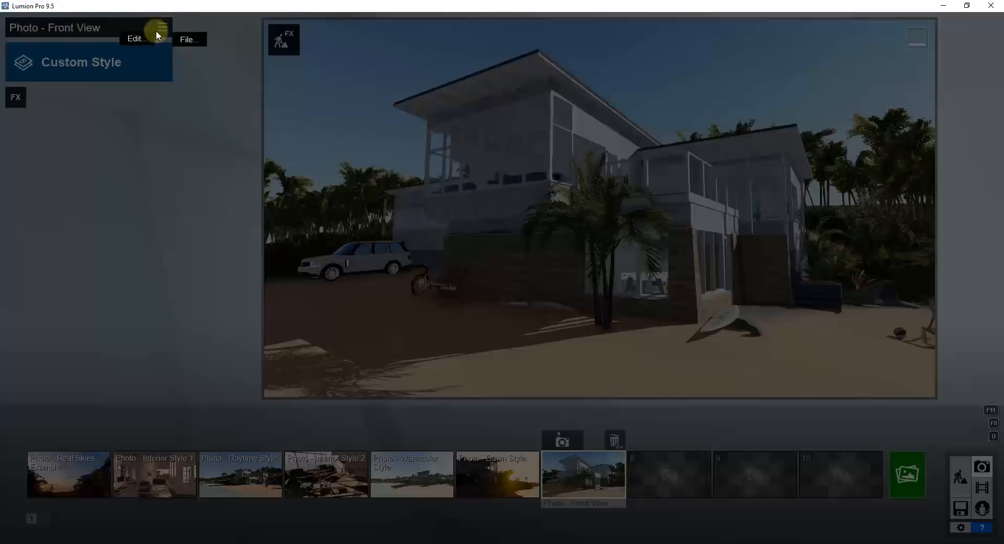
pyautogui.click(136, 40)
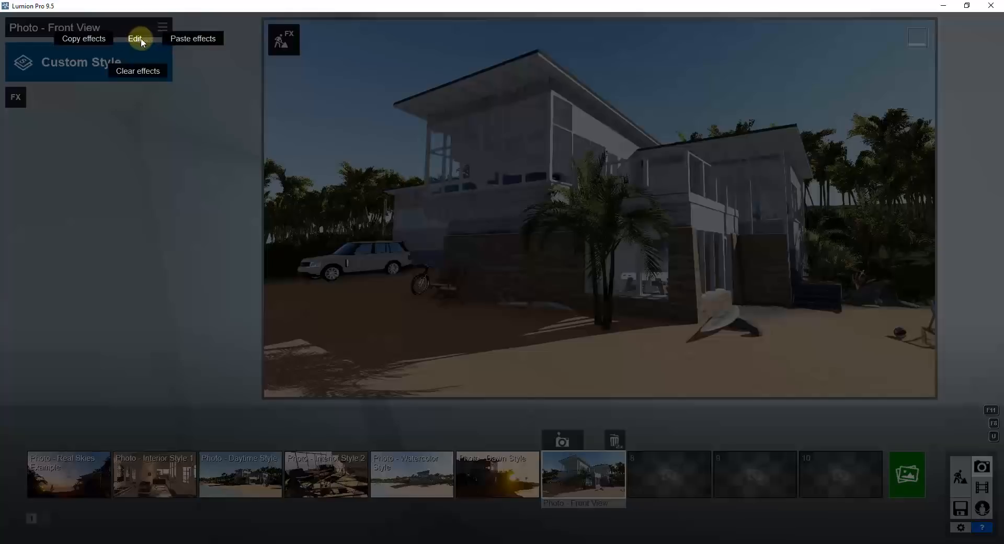
pyautogui.click(186, 38)
pyautogui.moveTo(501, 316)
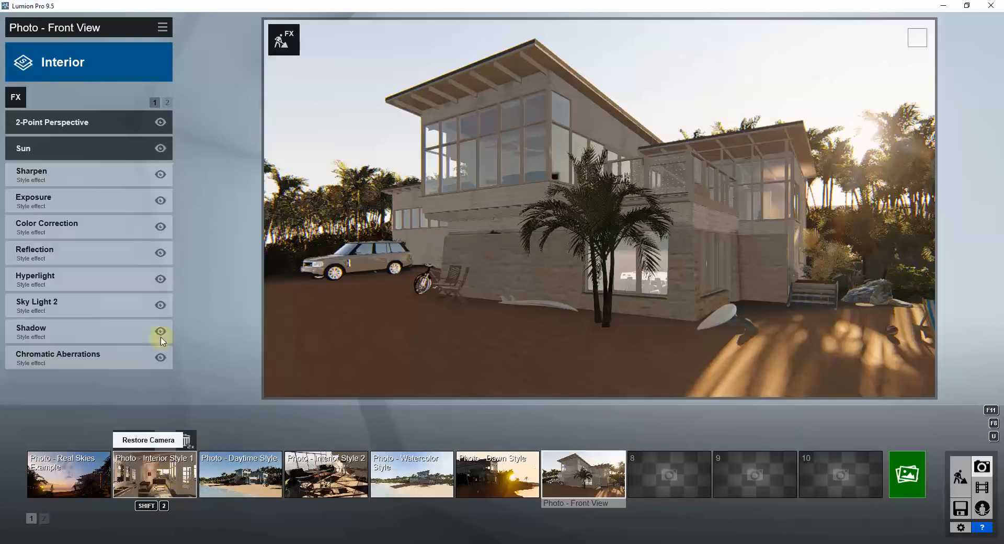
pyautogui.click(154, 477)
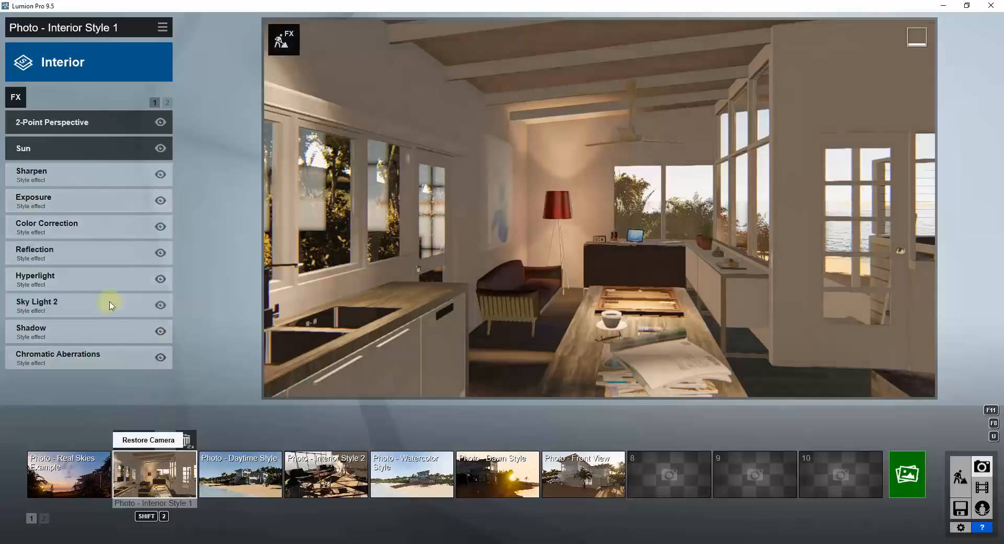
pyautogui.click(162, 26)
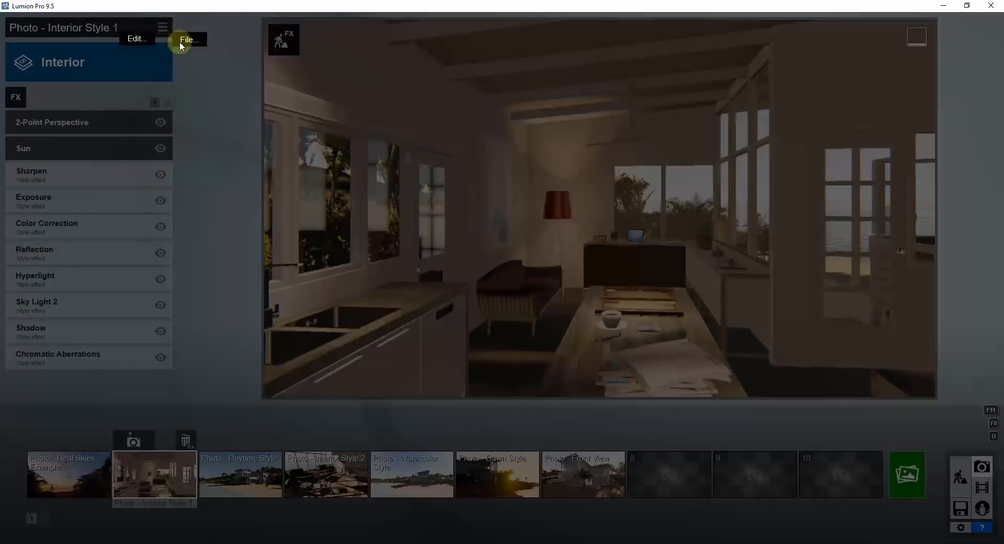
pyautogui.click(180, 42)
pyautogui.click(140, 55)
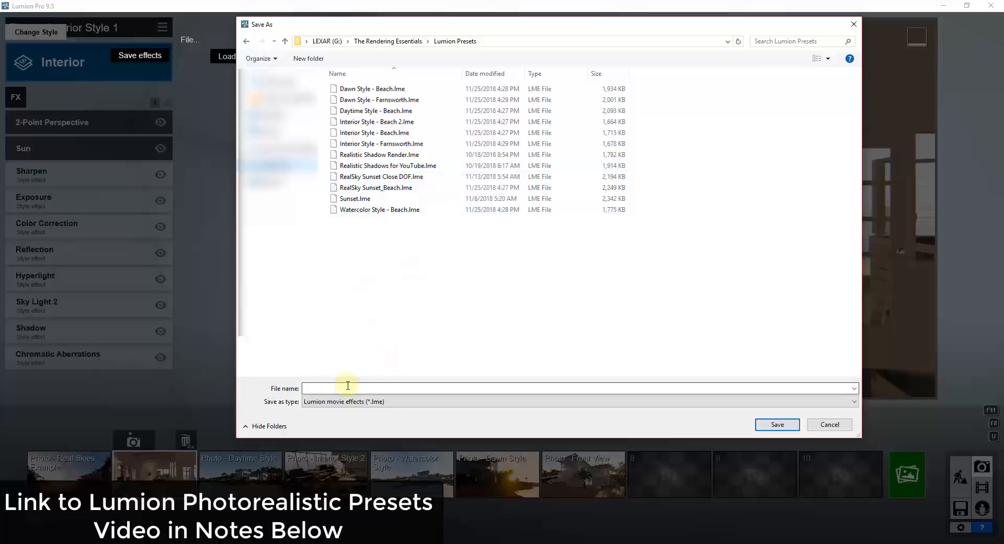
pyautogui.click(829, 424)
pyautogui.click(162, 28)
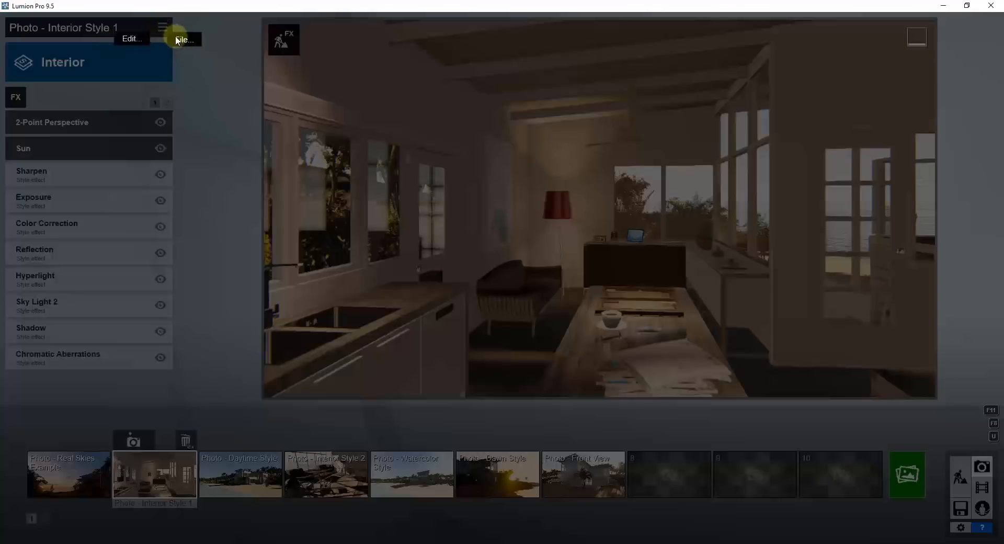
# Load the saved effects preset "Realistic Shadows for YouTube.lme" onto the Front View photo
pyautogui.click(571, 457)
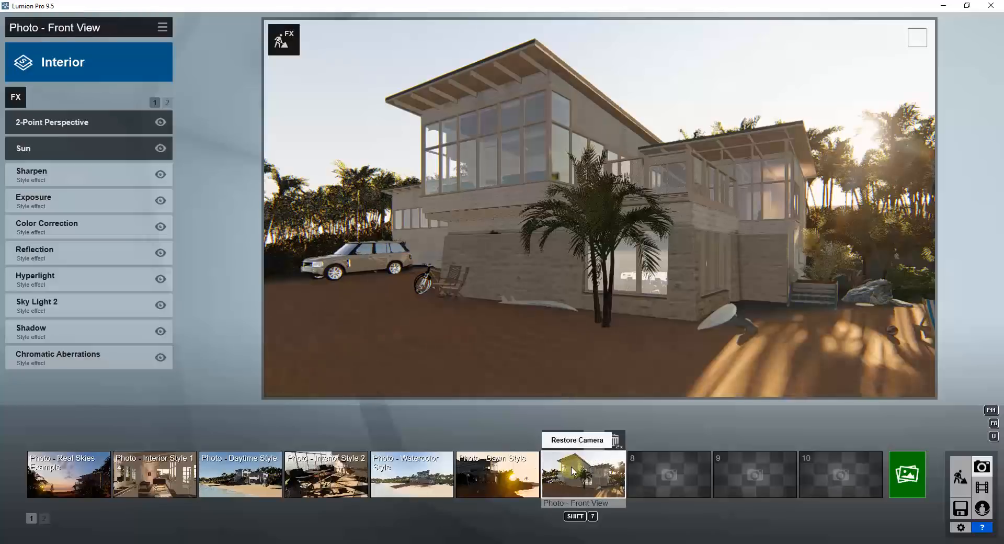
pyautogui.click(162, 27)
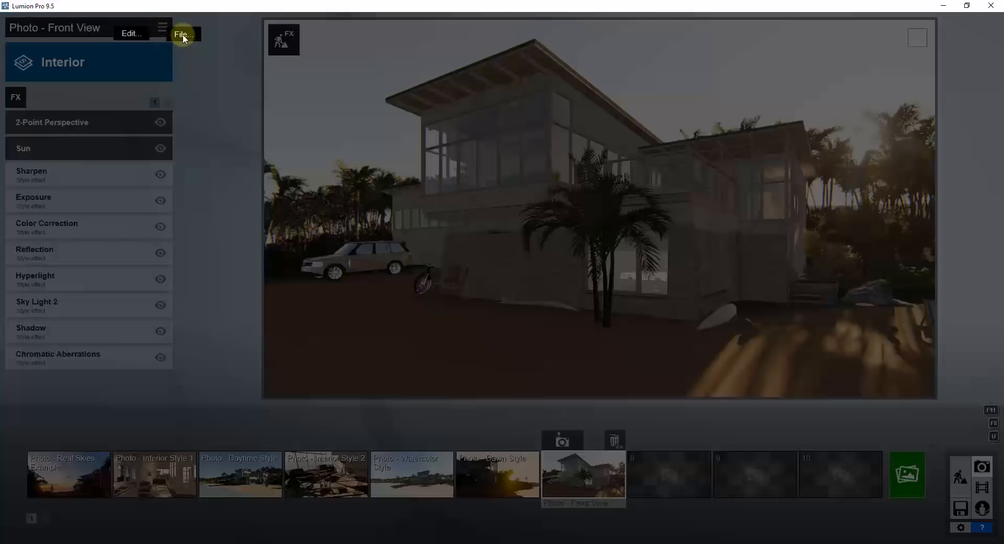
pyautogui.click(183, 33)
pyautogui.click(217, 52)
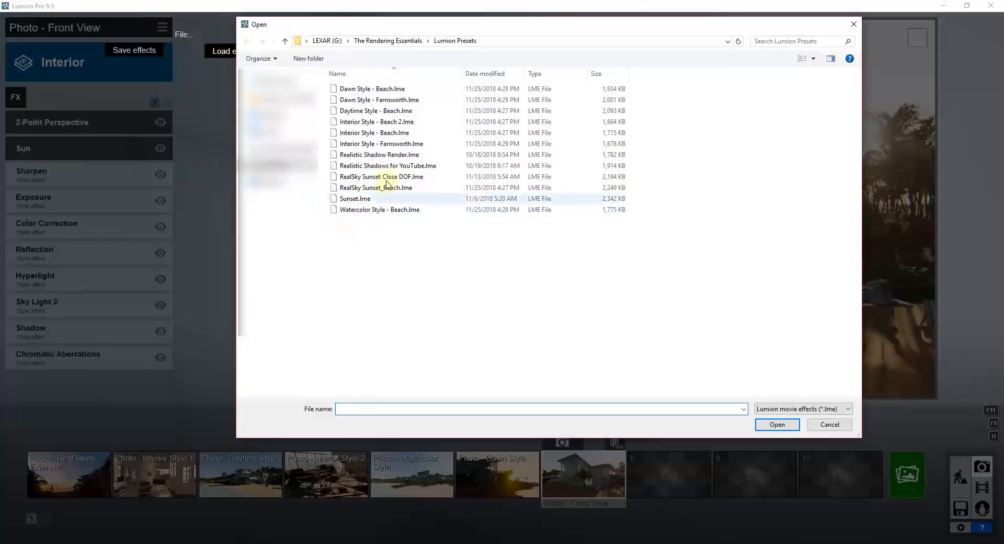
pyautogui.doubleClick(407, 165)
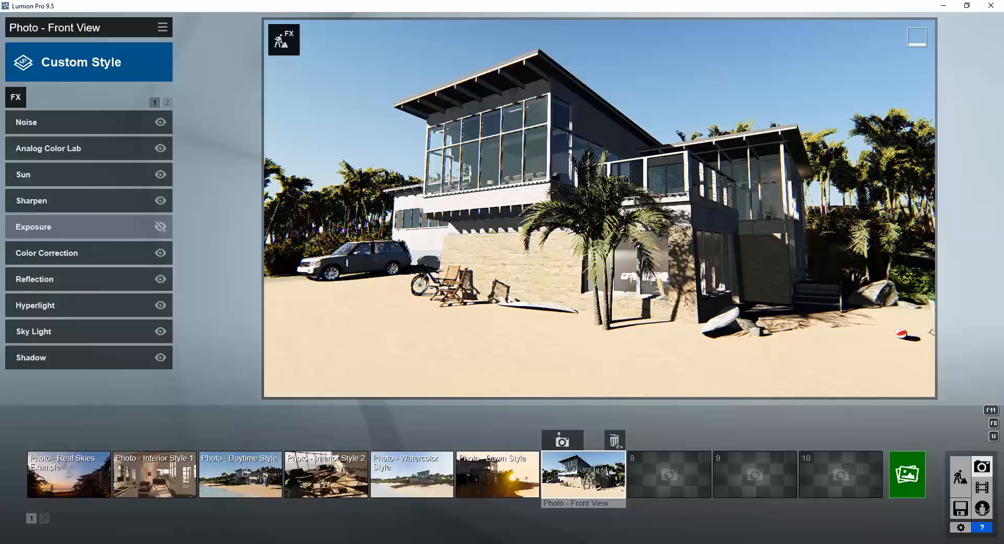
# Add a Real Skies effect to the Front View photo and adjust its heading so low sunlight rakes across the sand
pyautogui.click(15, 96)
pyautogui.click(396, 100)
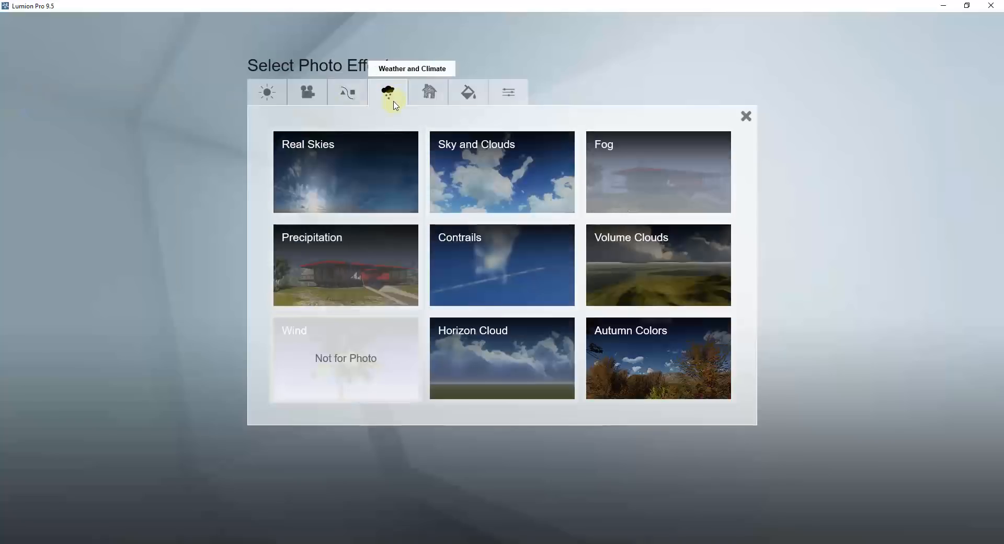
pyautogui.click(353, 184)
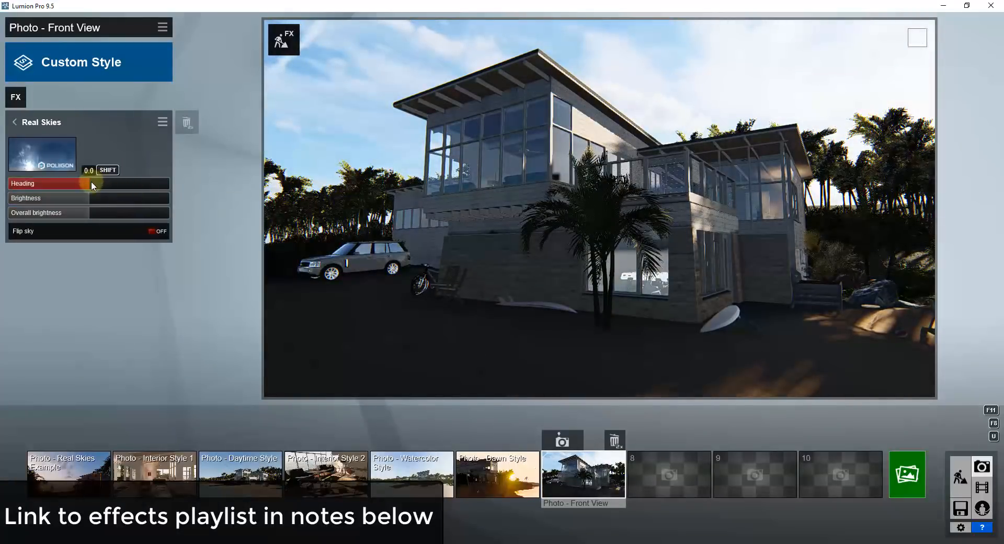
pyautogui.moveTo(91, 181); pyautogui.dragTo(97, 181)
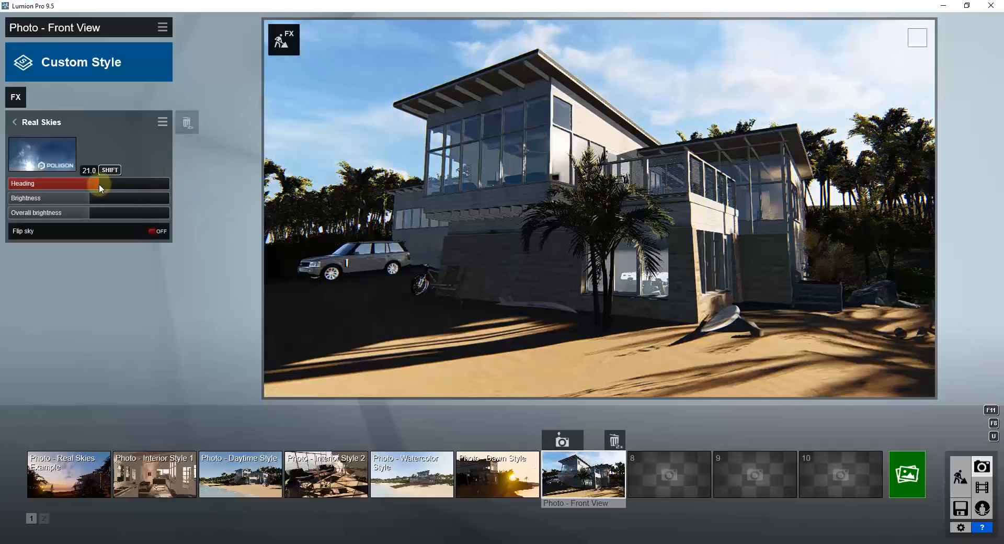
pyautogui.moveTo(98, 184); pyautogui.dragTo(96, 184)
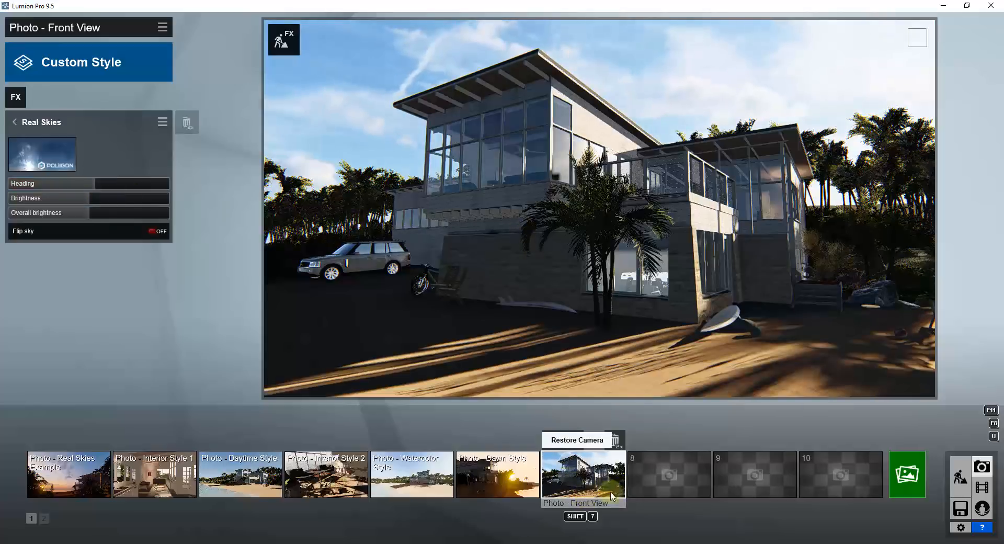
# In the photo render options, add the Real Skies Example, Interior Style 1, Daytime Style, Interior Style 2 and Watercolor Style photos to the photo set
pyautogui.click(898, 482)
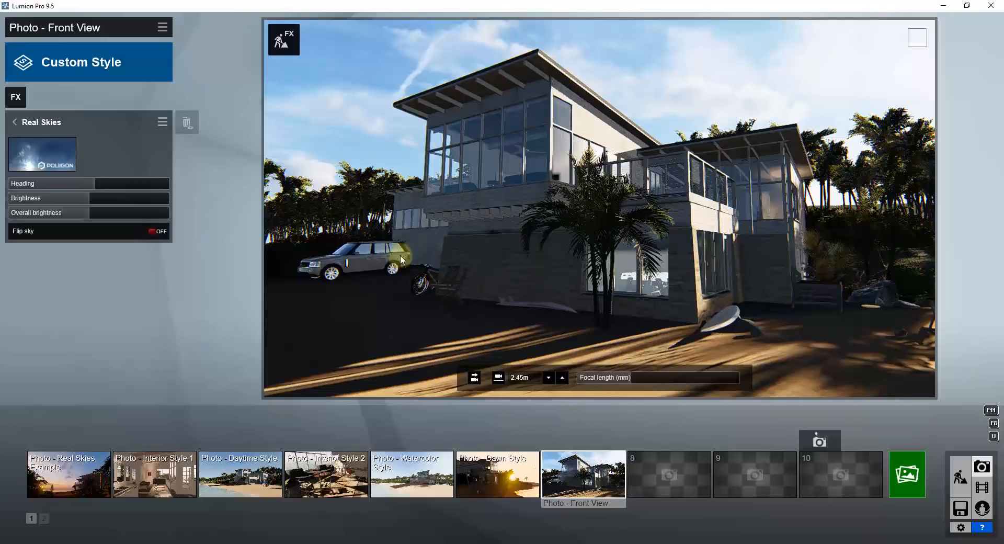
pyautogui.click(480, 272)
pyautogui.click(911, 480)
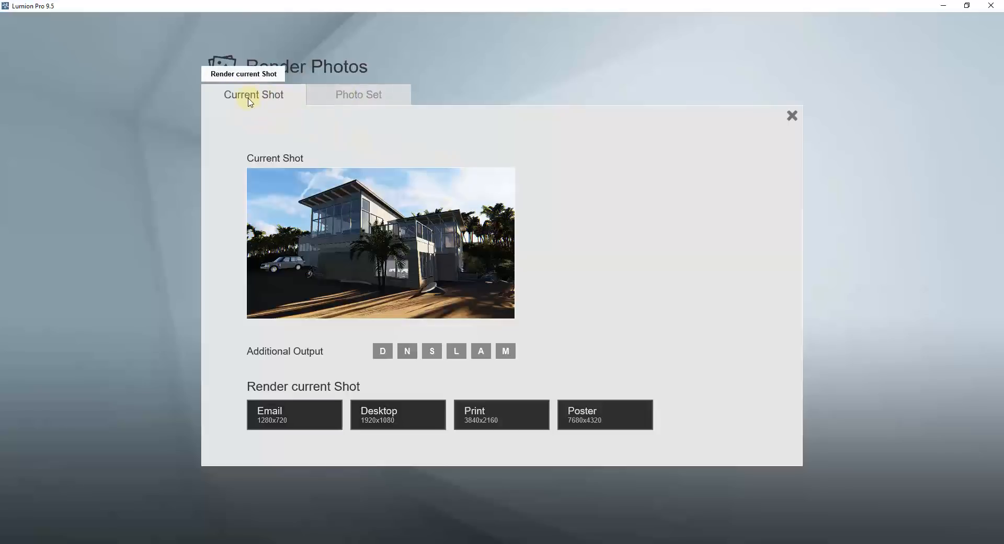
pyautogui.click(350, 98)
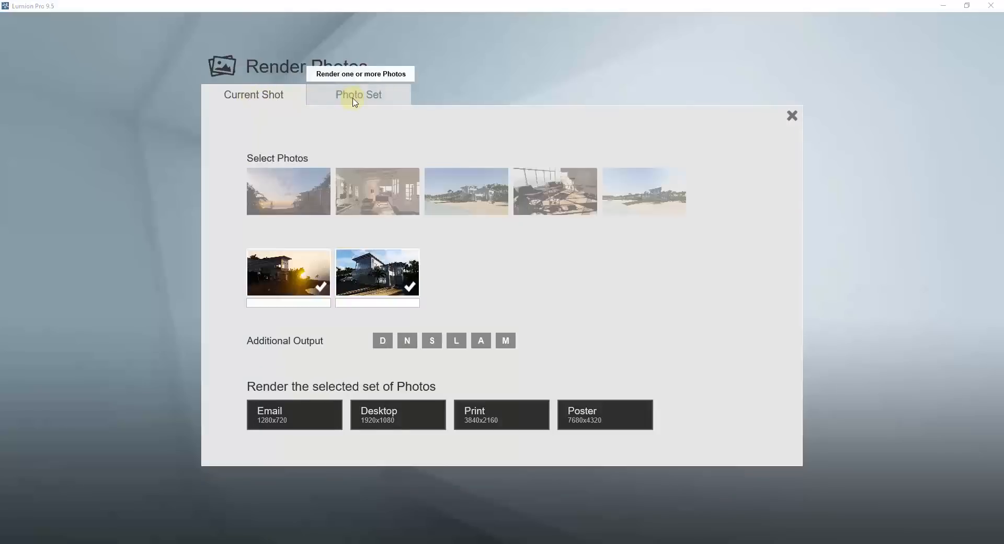
pyautogui.click(295, 199)
pyautogui.click(379, 197)
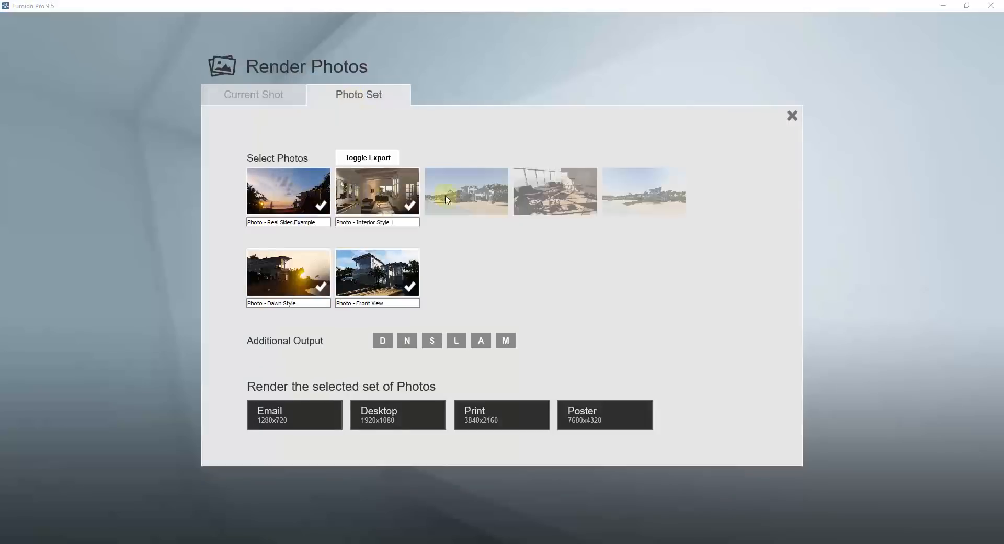
pyautogui.click(458, 198)
pyautogui.click(536, 196)
pyautogui.click(632, 193)
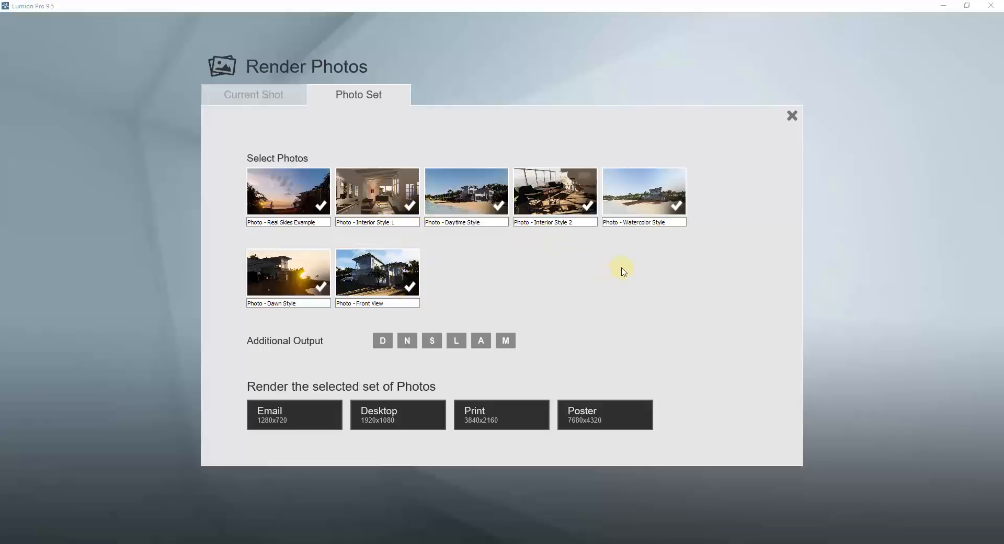
# Switch to rendering only the current shot and try the N (normal map) and L additional outputs, turning both off again
pyautogui.click(273, 100)
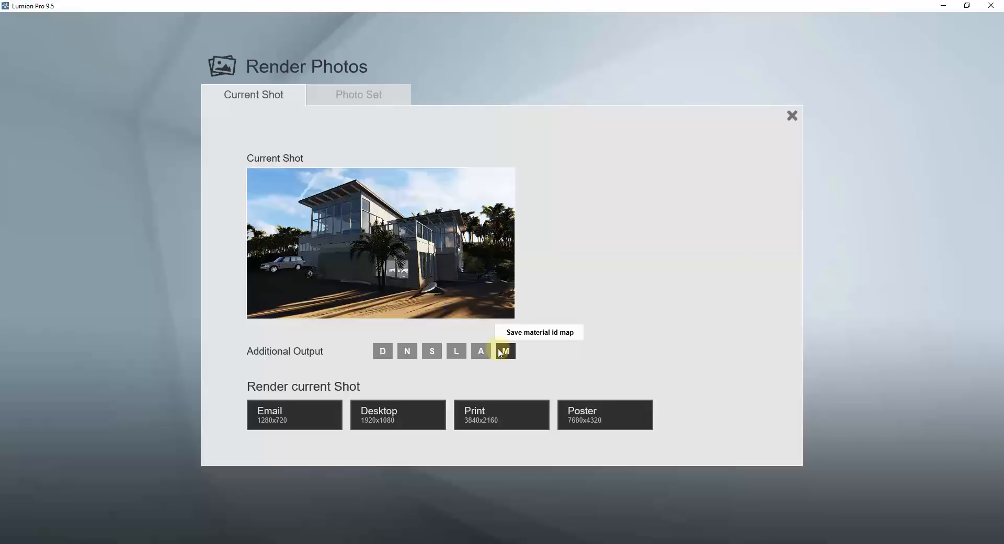
pyautogui.click(408, 353)
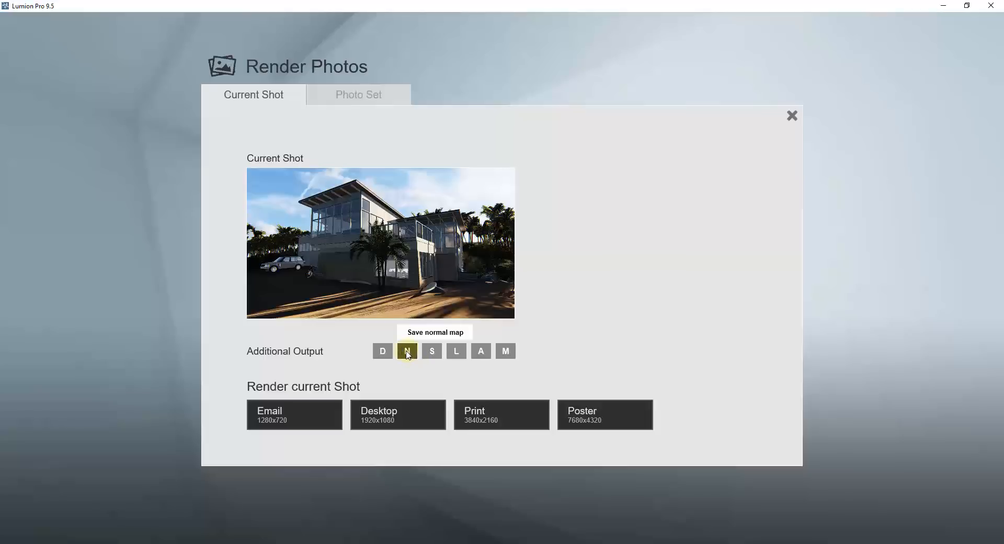
pyautogui.click(455, 352)
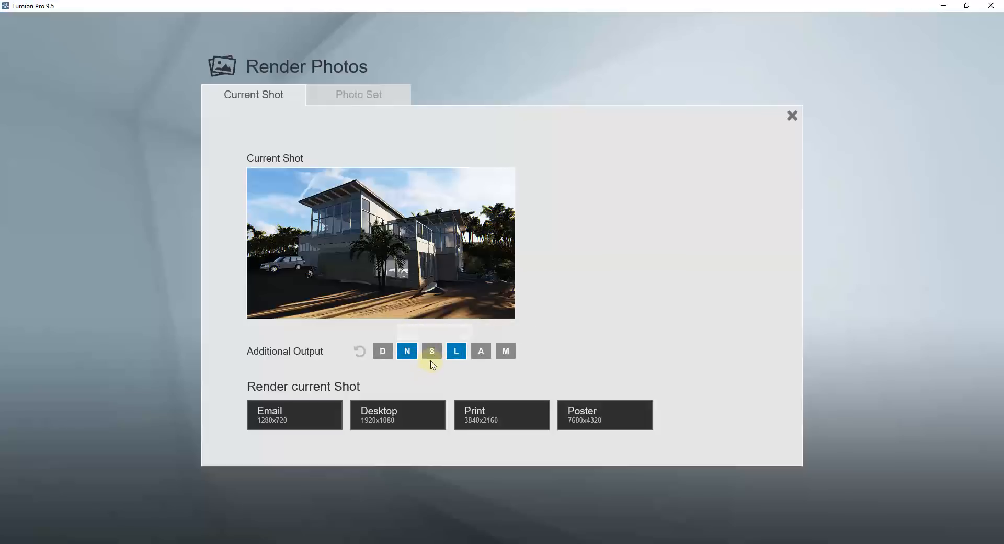
pyautogui.click(455, 353)
pyautogui.click(409, 353)
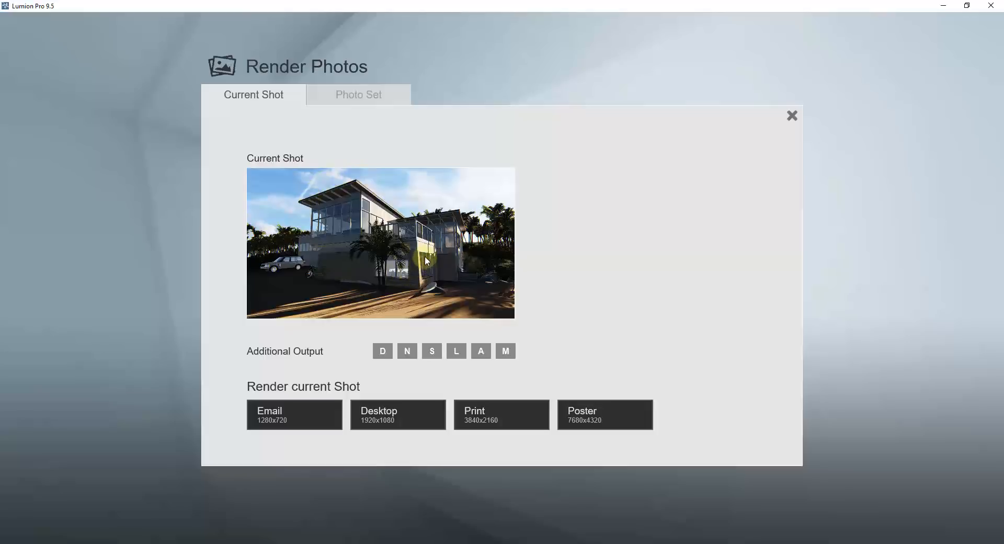
# Render the current shot at Desktop size 1920x1080 as the JPG file Test3, and view the rendered image from its output folder
pyautogui.click(411, 415)
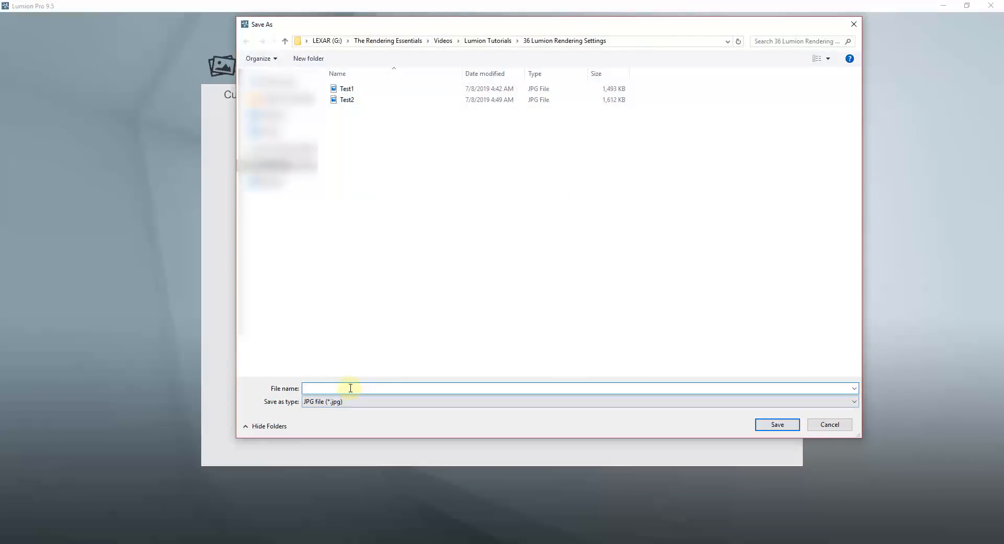
pyautogui.write('Test3')
pyautogui.press('Return')
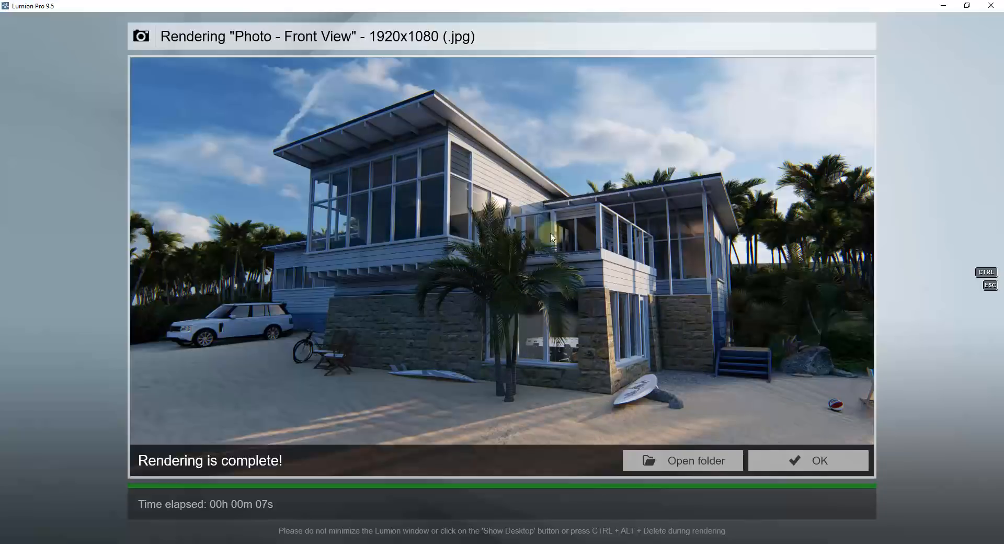
pyautogui.click(684, 466)
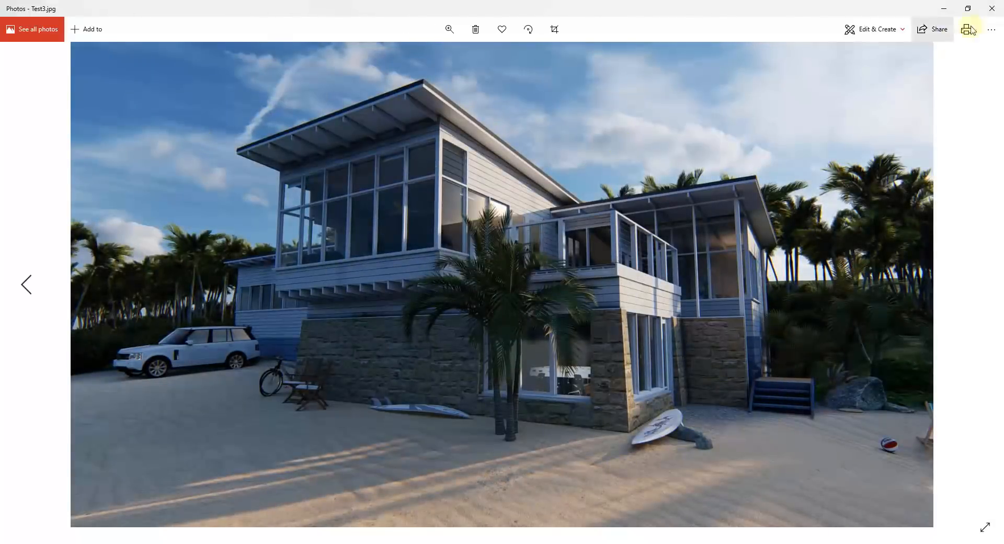
pyautogui.click(999, 8)
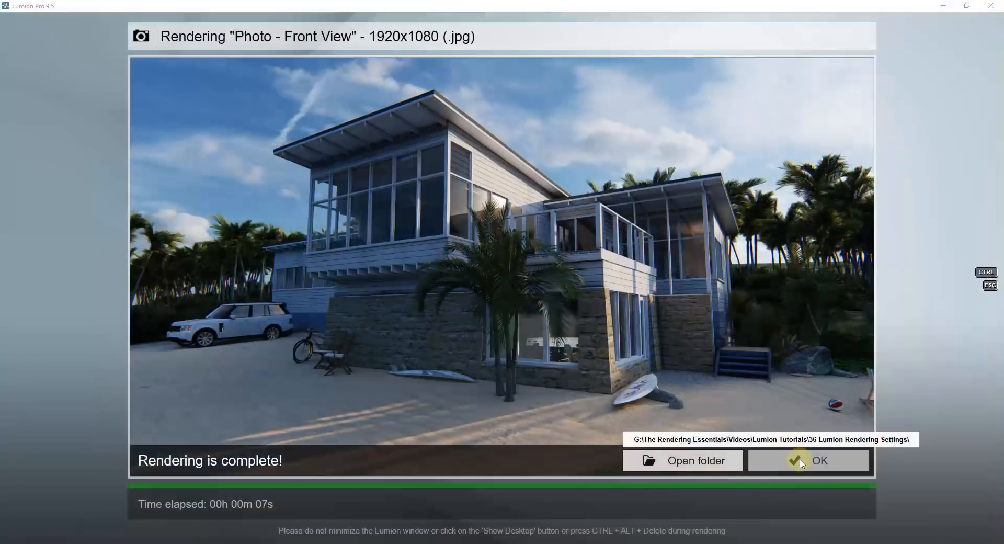